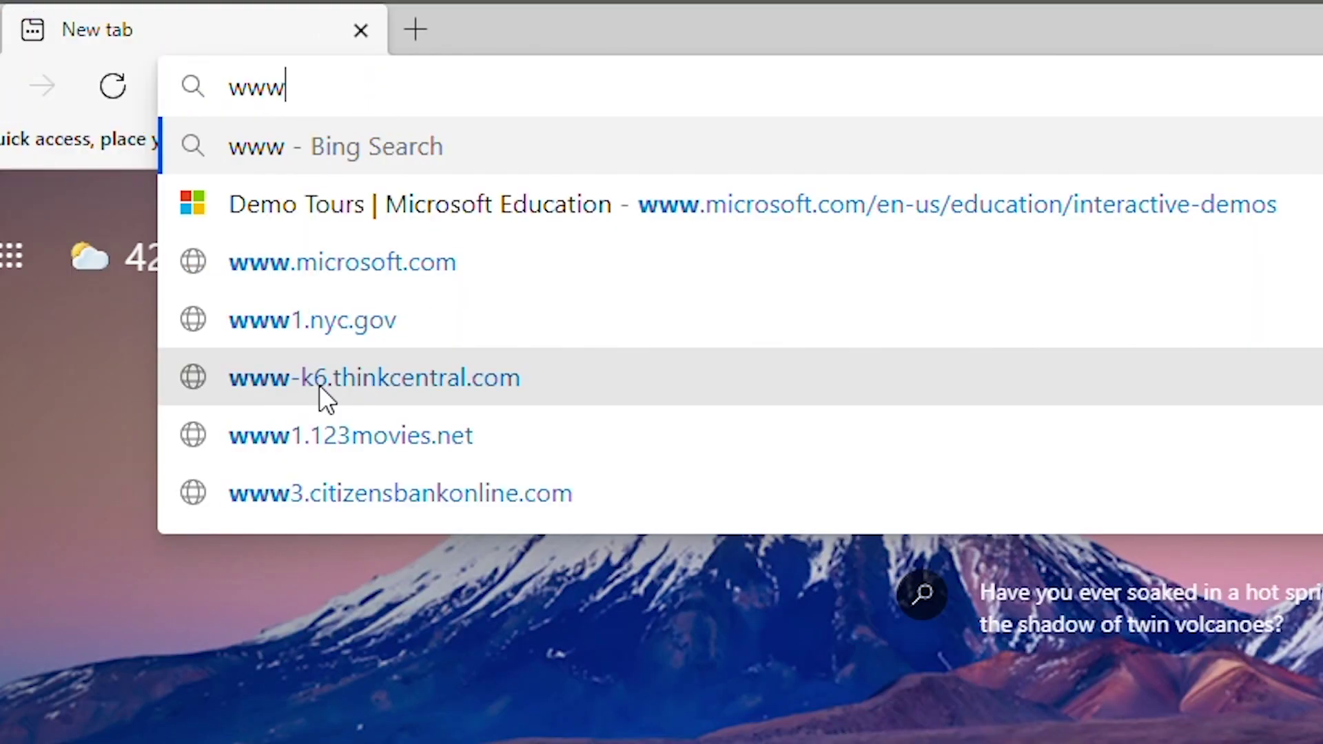
# Go to the Microsoft Education interactive demos page and start the inclusive classroom accessibility demo.
pyautogui.write('.microso')
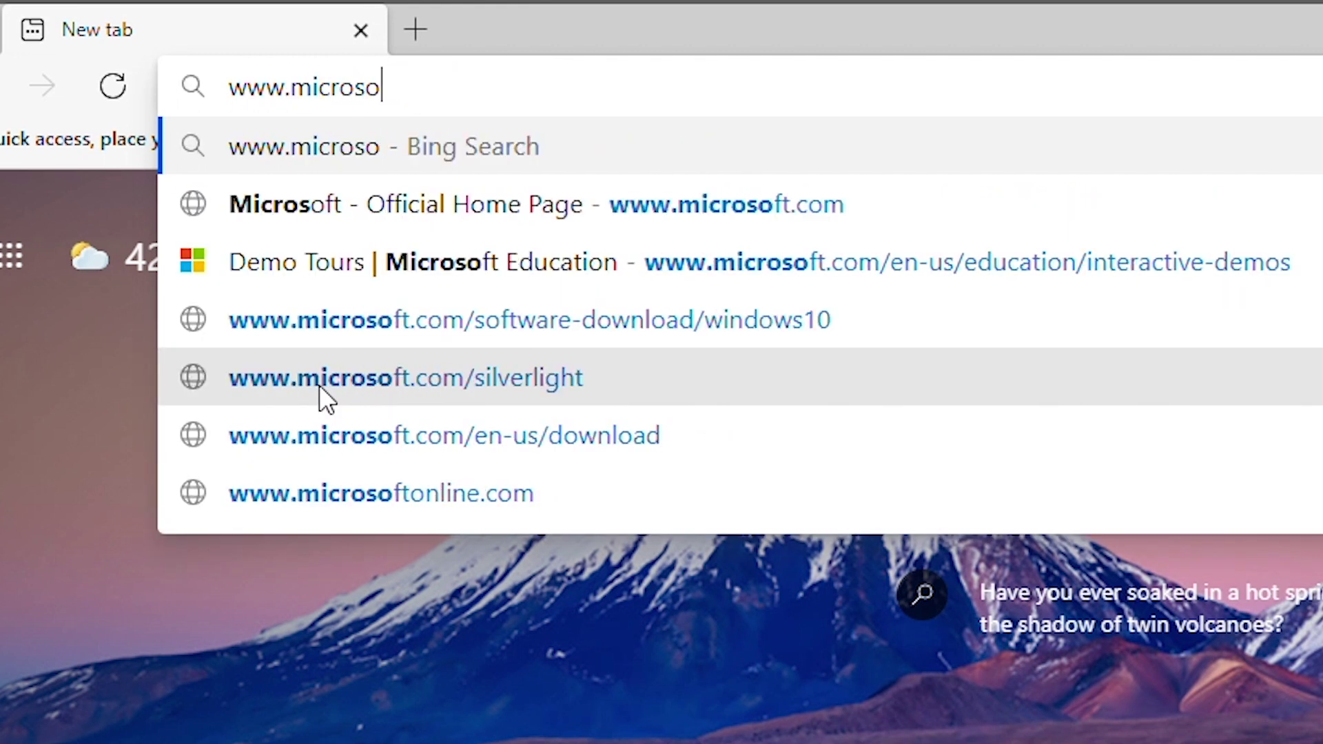
pyautogui.write('ft.com/en-us/educati')
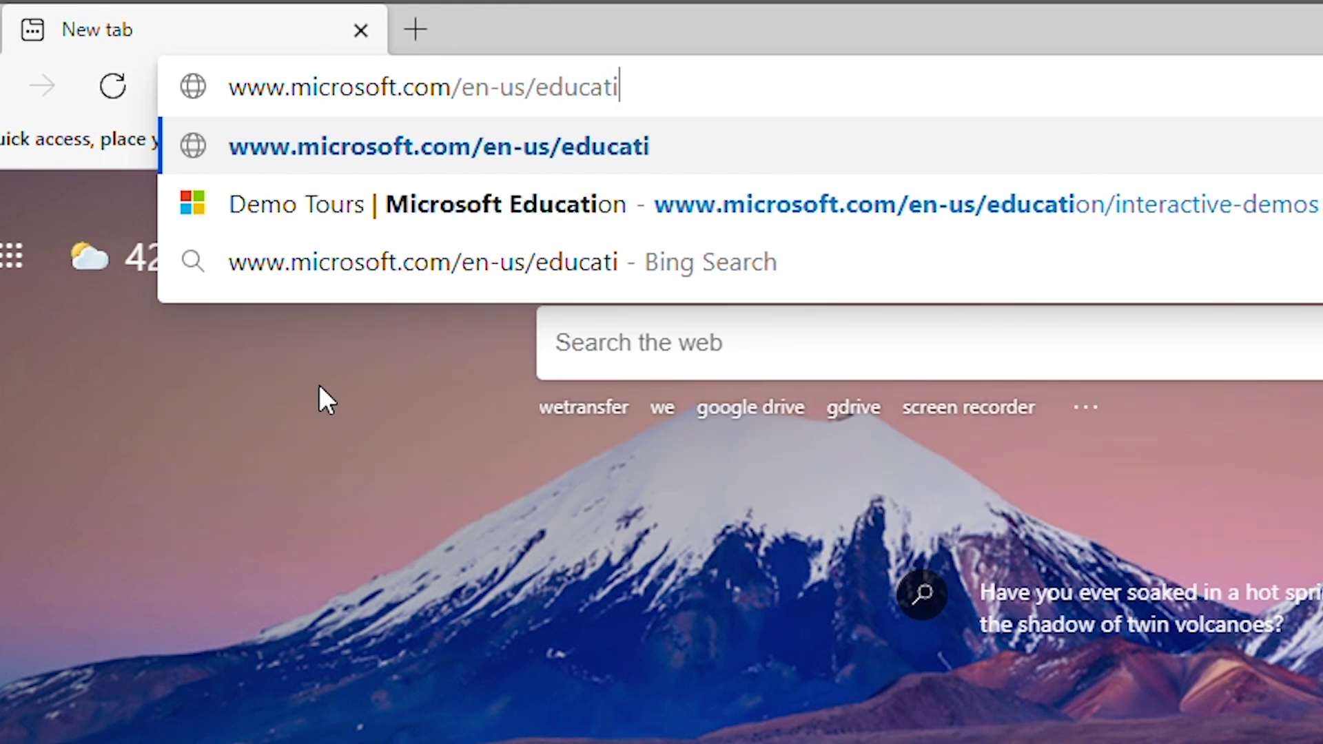
pyautogui.write('on/interactive-demos')
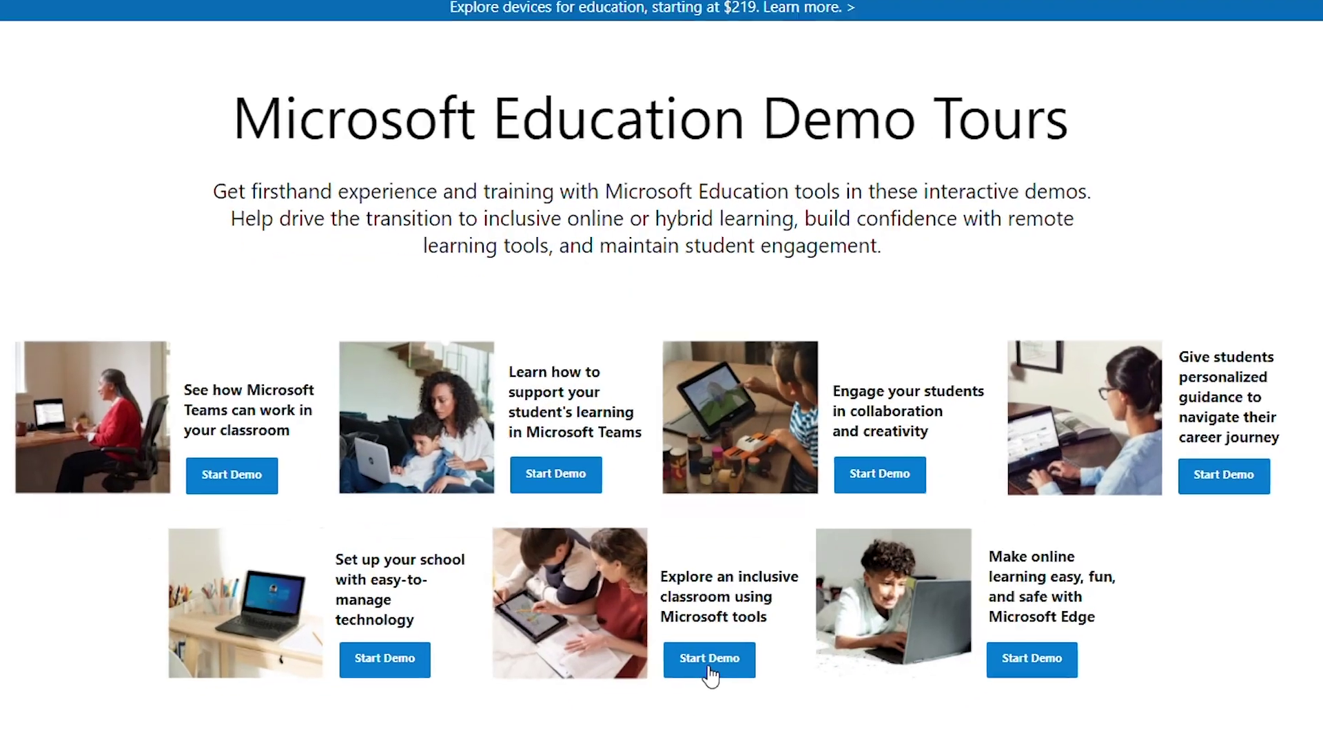
pyautogui.click(703, 695)
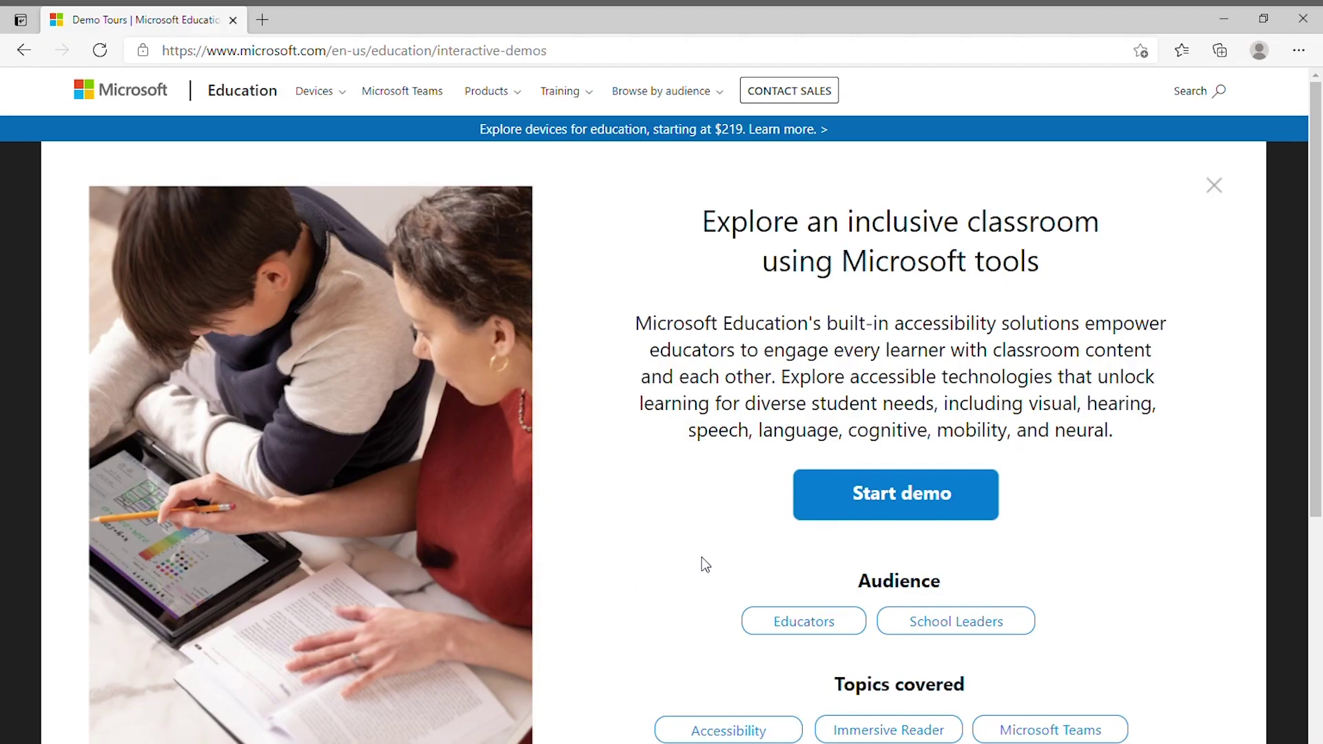
pyautogui.click(854, 513)
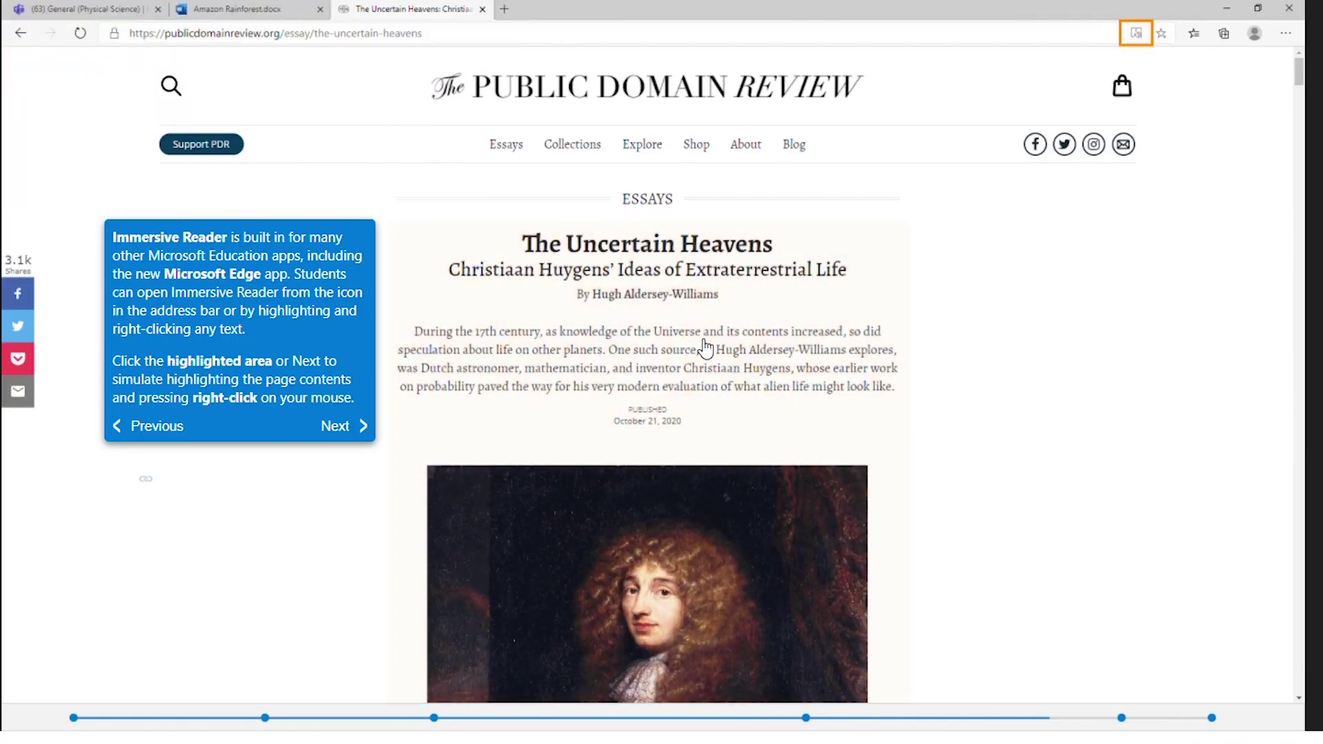
pyautogui.click(704, 348)
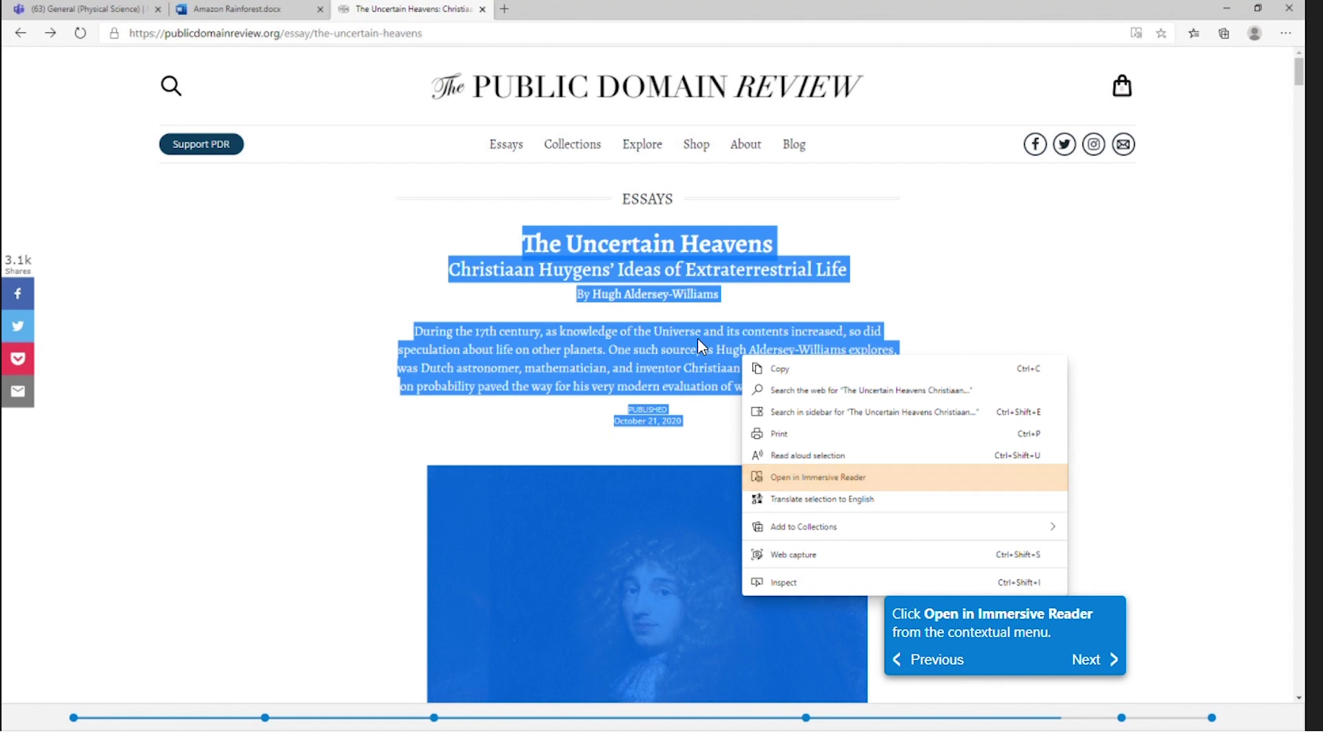
# Open the article in Immersive Reader and view its text preferences, grammar tools and reading preferences.
pyautogui.click(799, 482)
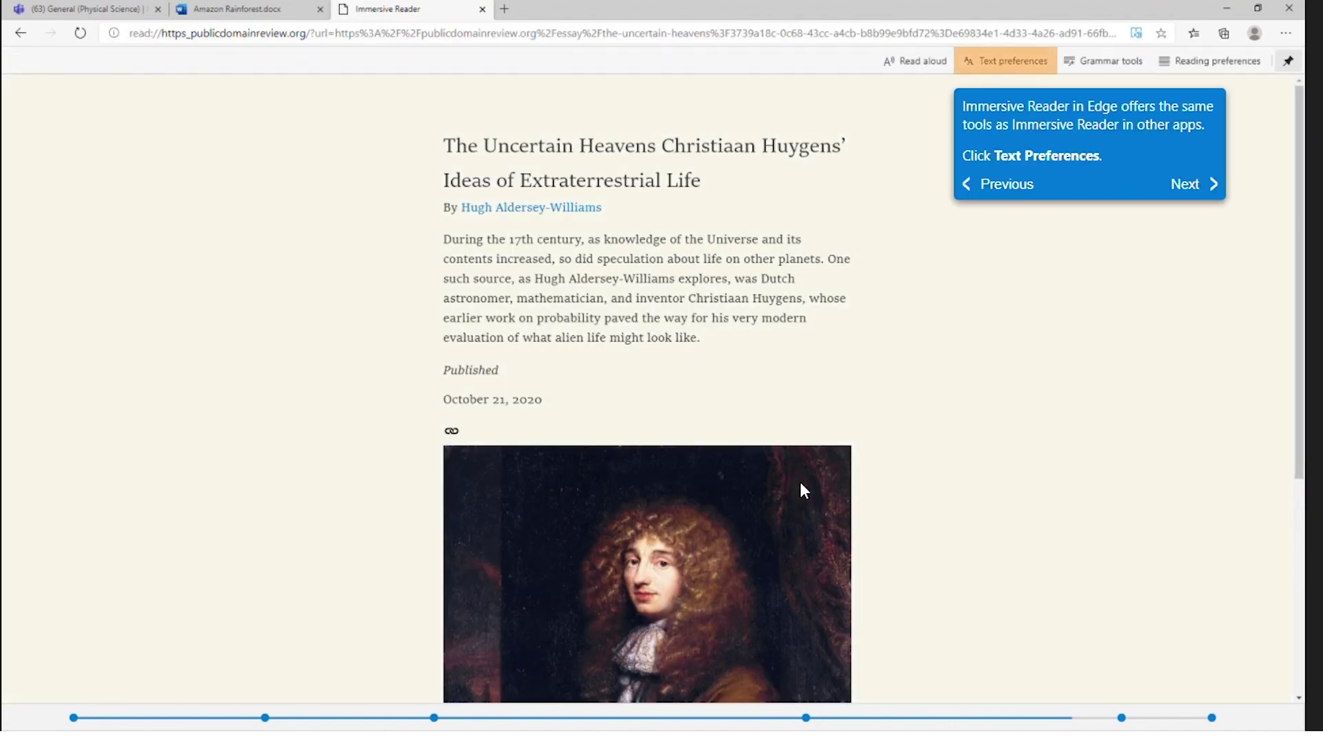
pyautogui.click(1007, 69)
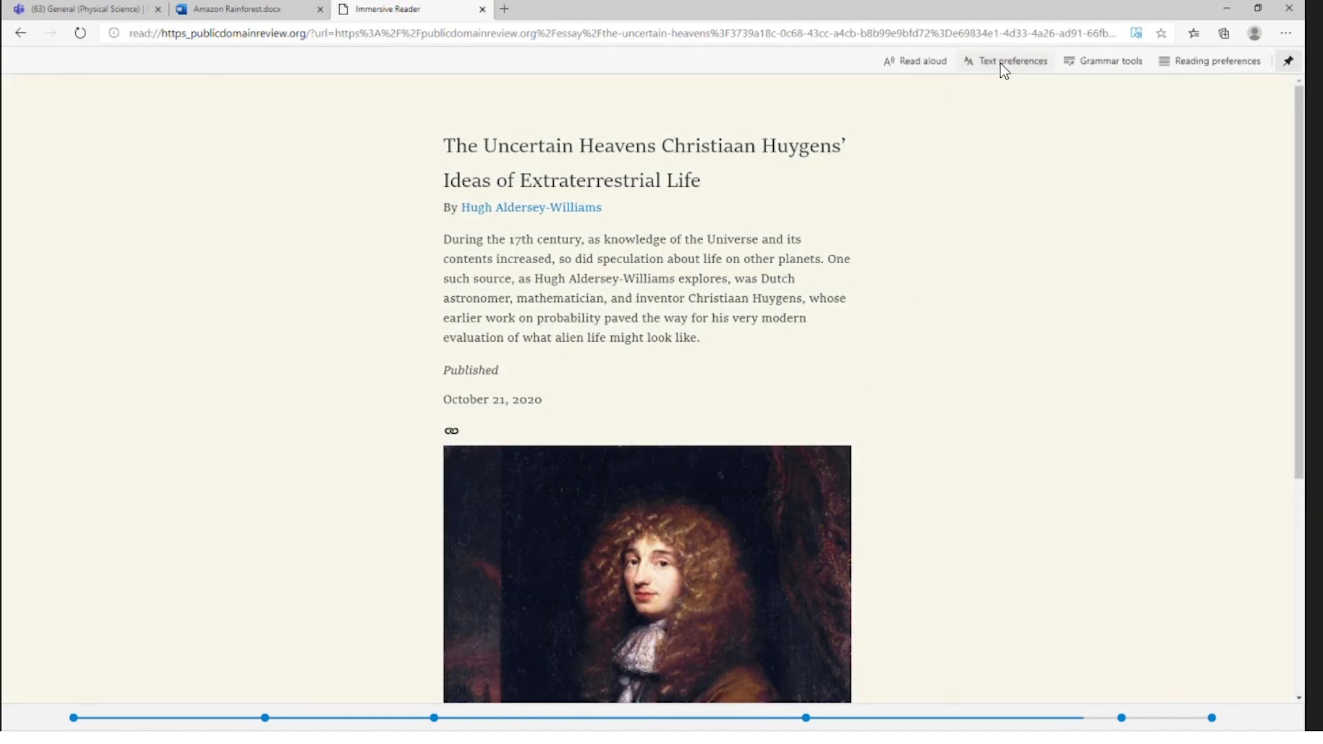
pyautogui.click(1111, 67)
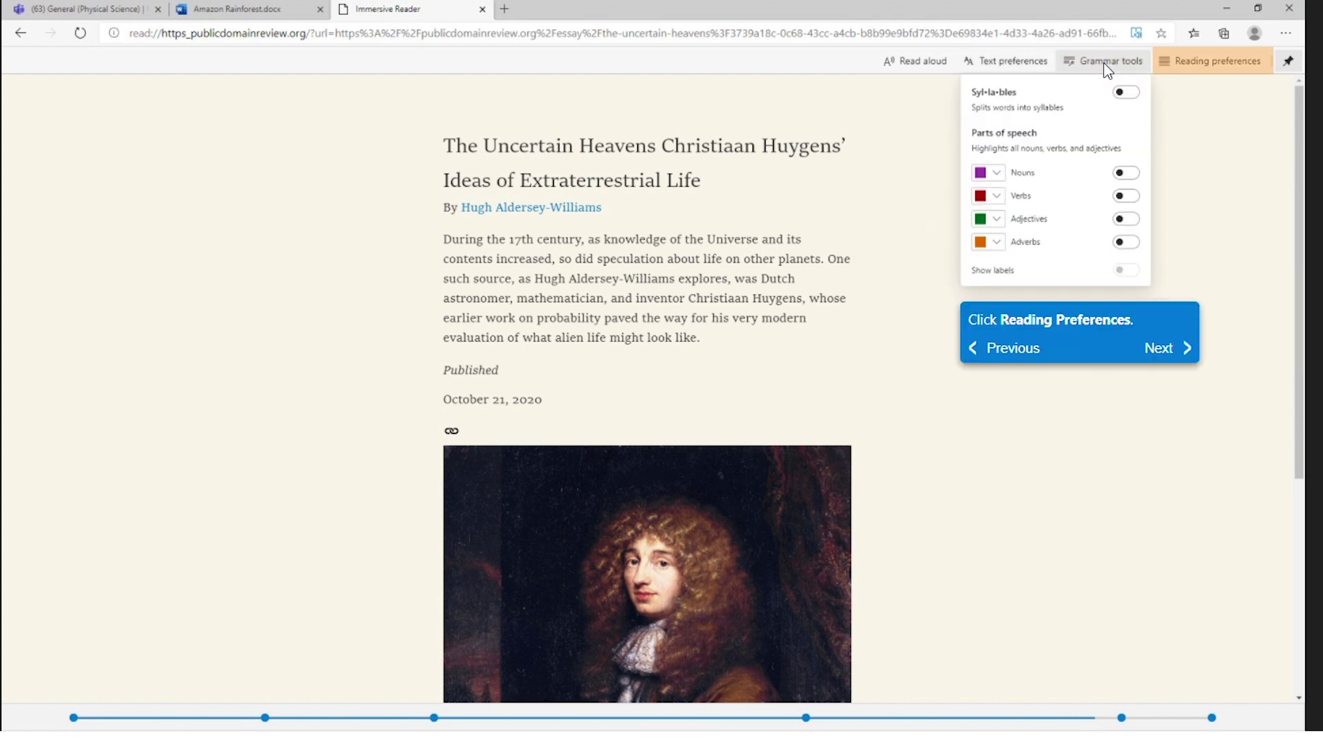
pyautogui.click(1192, 69)
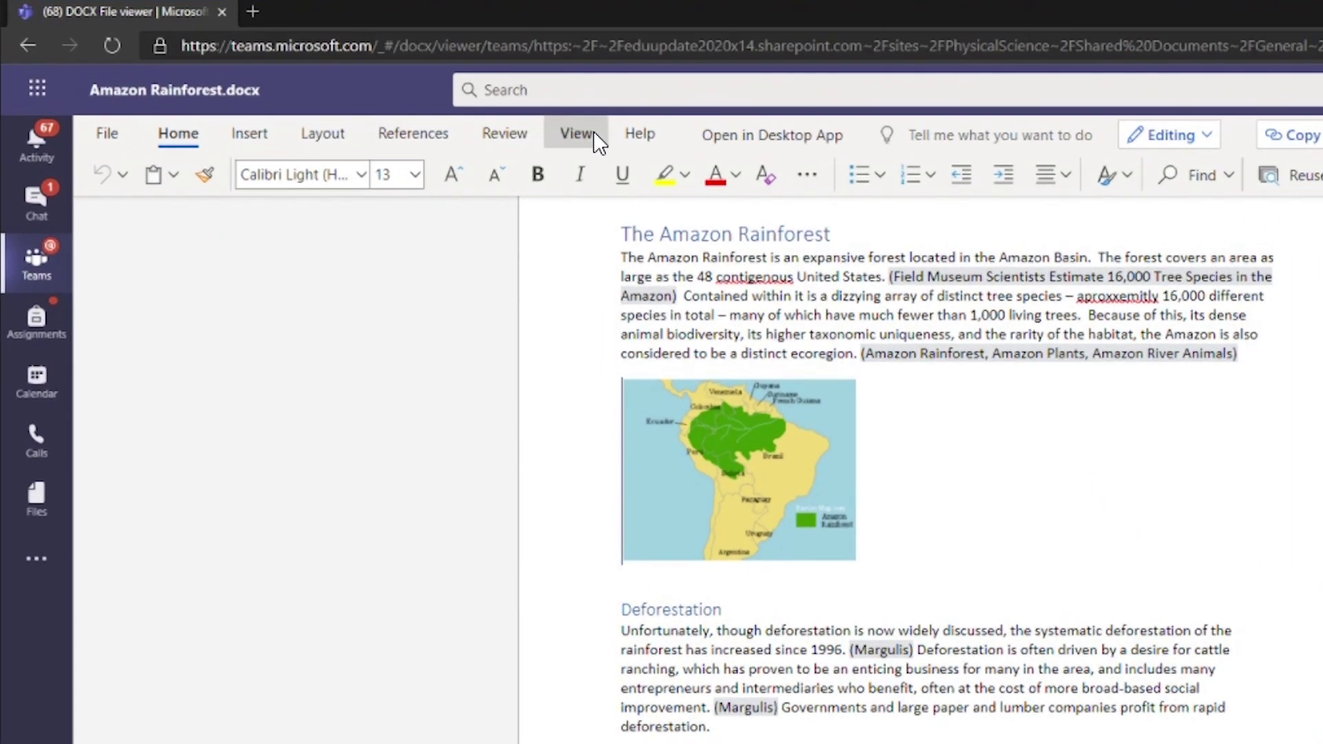
# Open the Amazon Rainforest document in Immersive Reader and start reading it aloud.
pyautogui.click(470, 110)
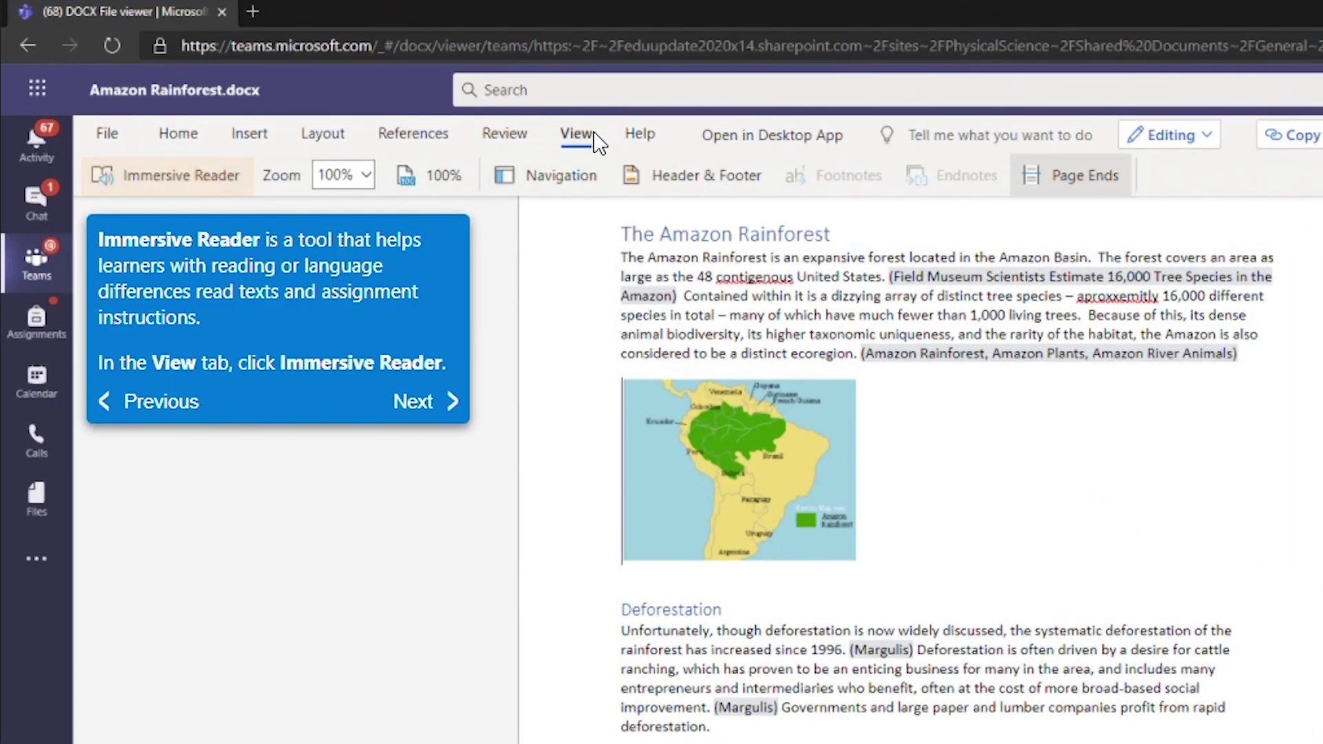
pyautogui.click(196, 176)
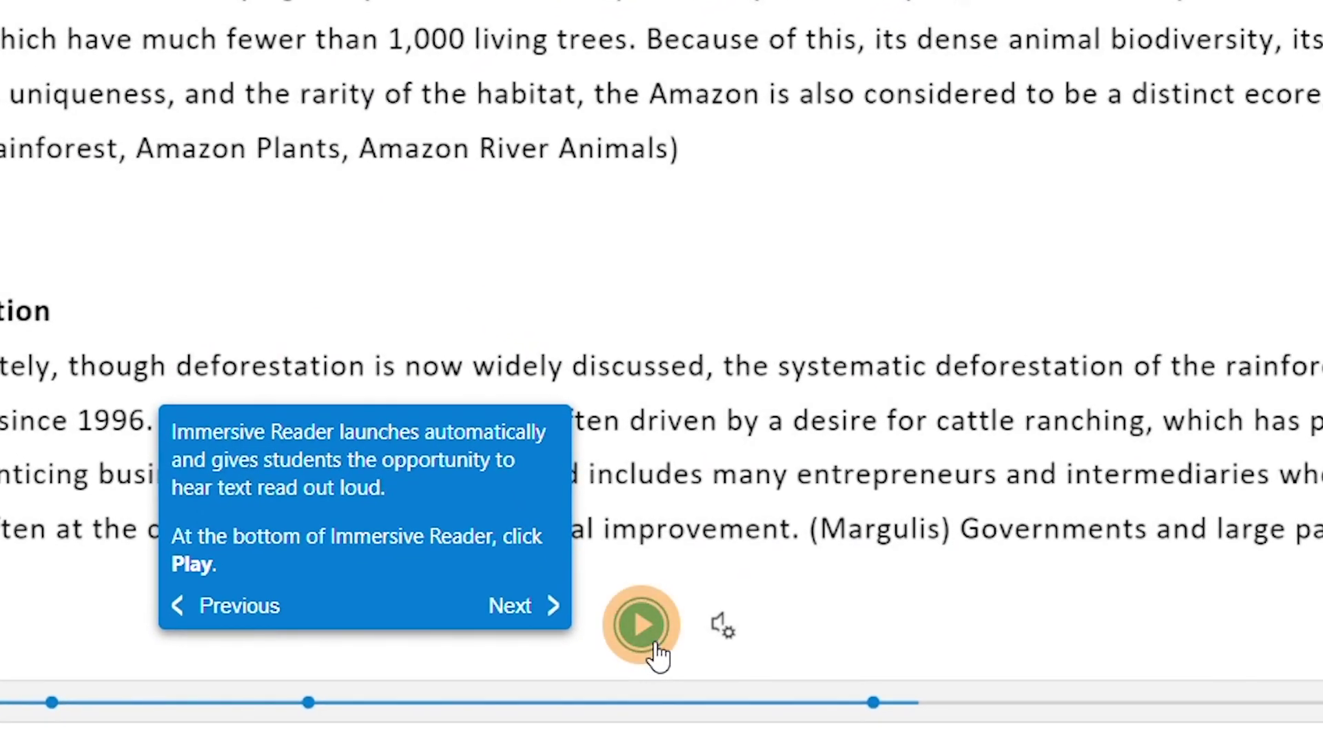
pyautogui.click(652, 648)
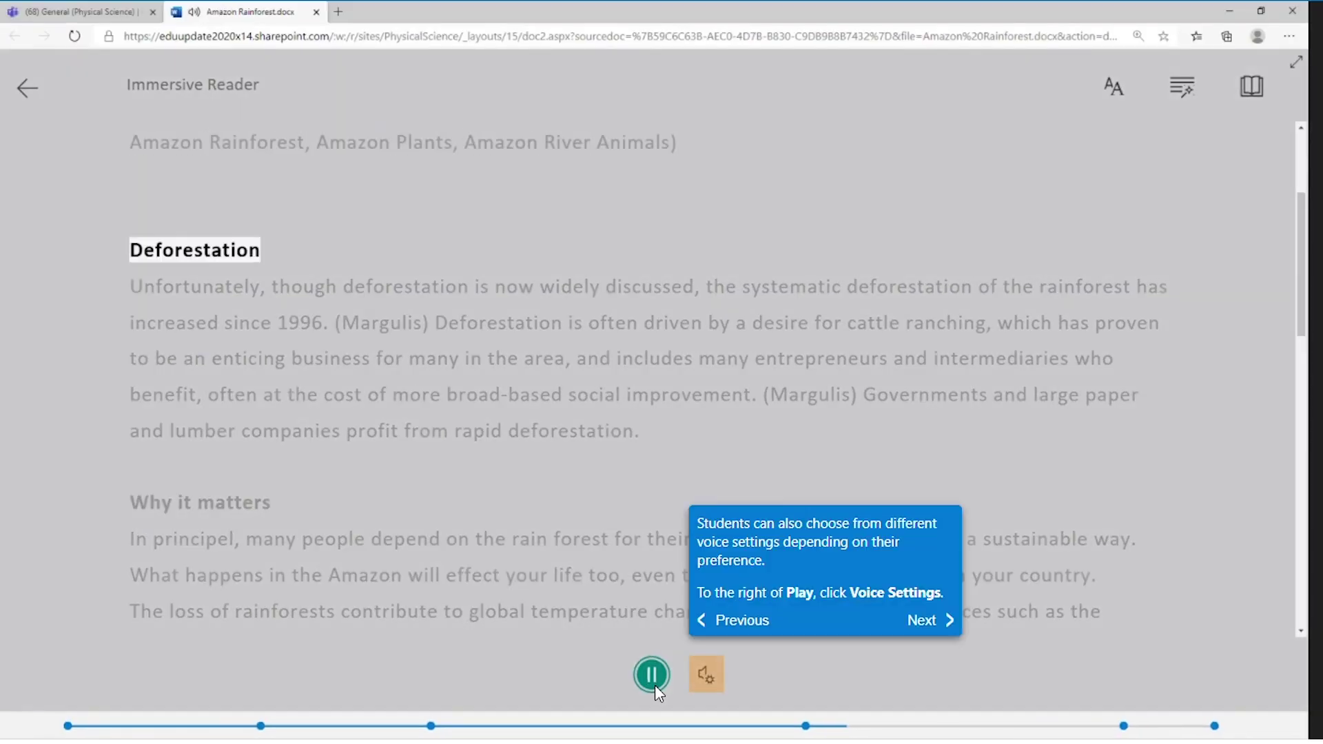
# Raise the read-aloud voice speed to 1.5 and show the text preferences.
pyautogui.click(706, 675)
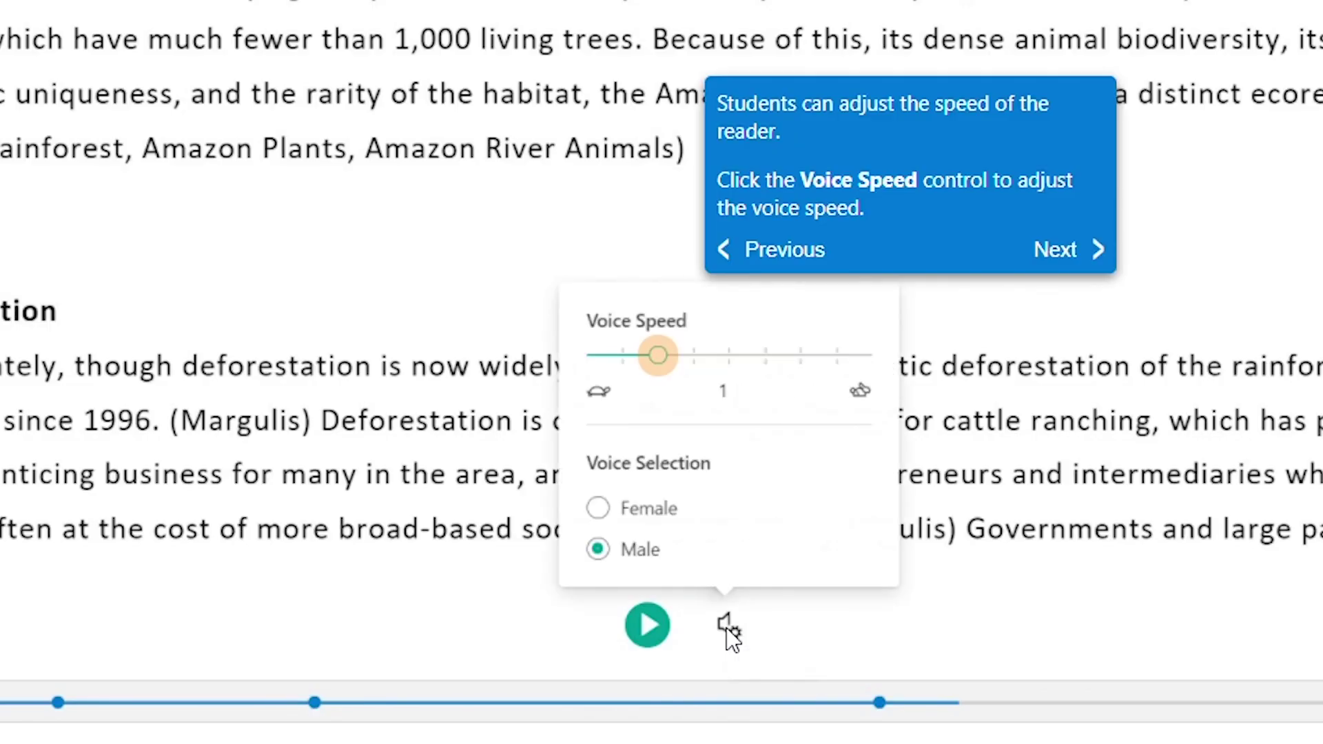
pyautogui.click(660, 357)
pyautogui.press('Right')
pyautogui.press('Right')
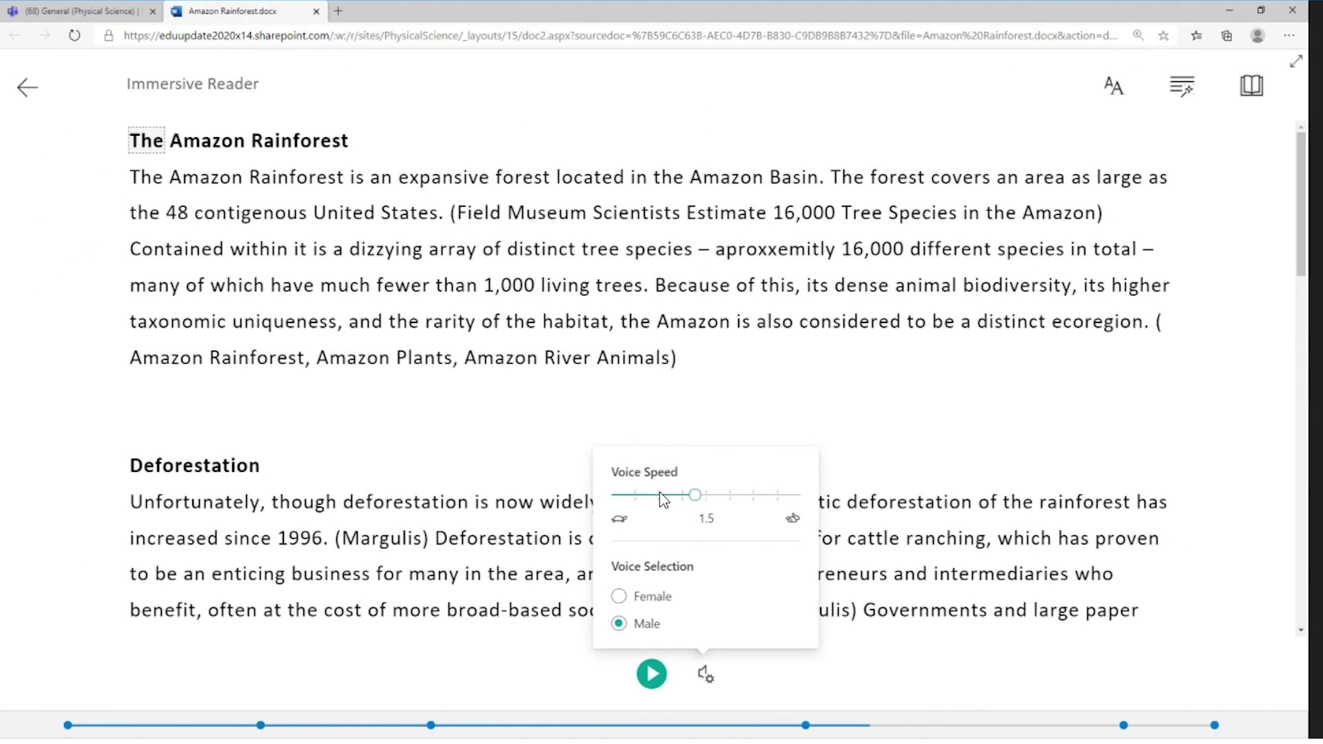
pyautogui.click(1113, 88)
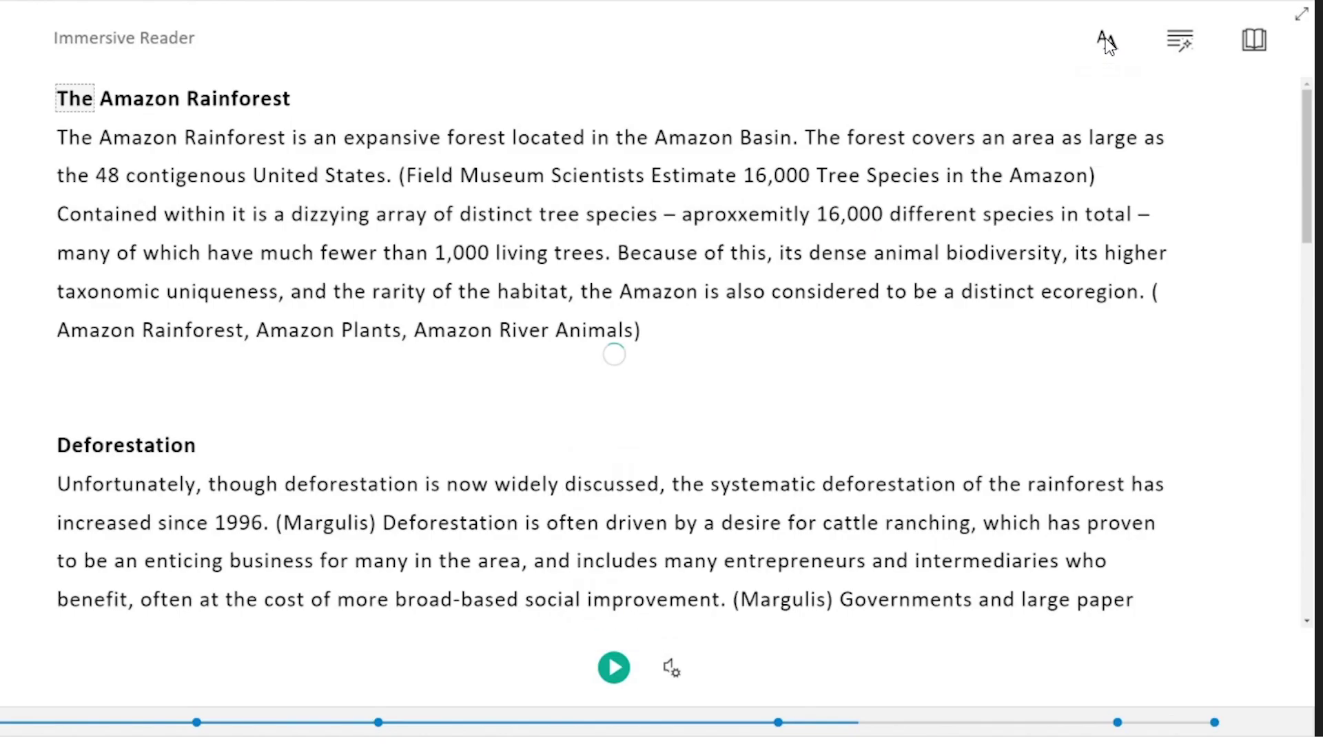
# Enlarge the reader text, try wider spacing, and switch from dark to the sepia theme.
pyautogui.click(1106, 42)
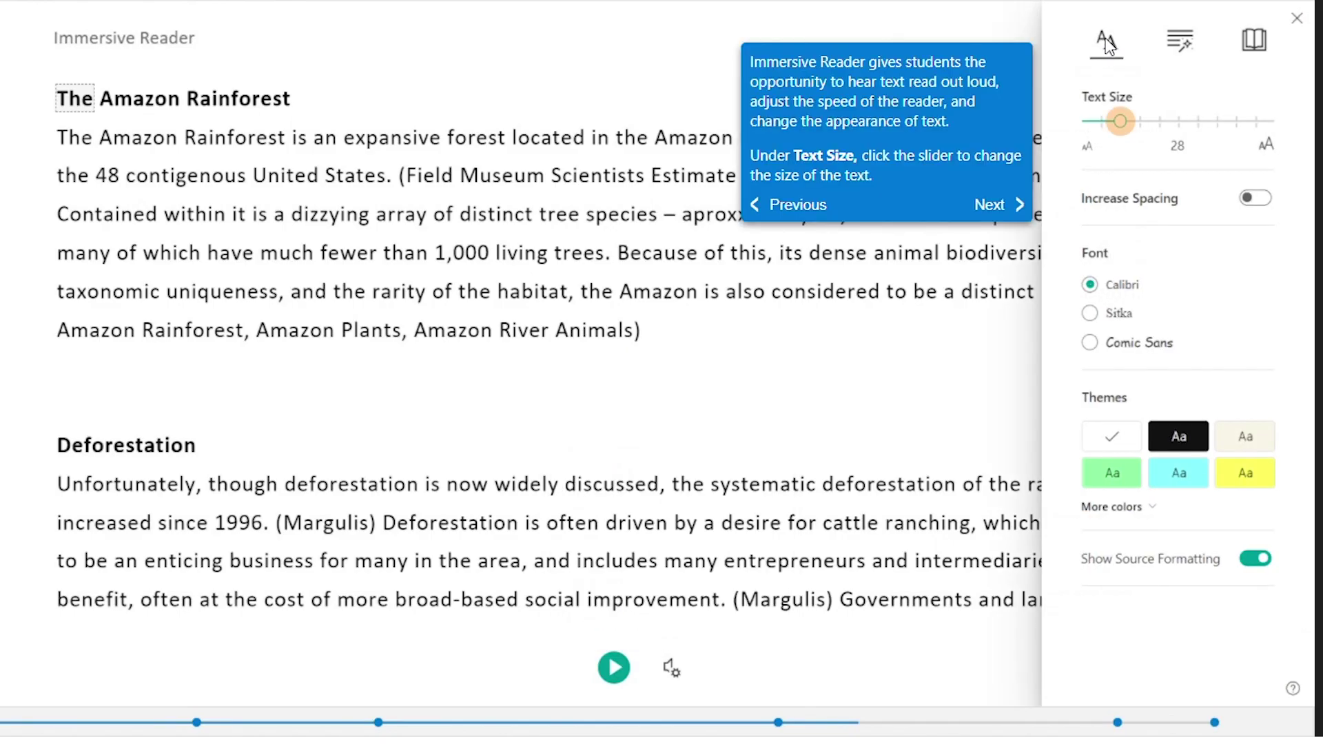
pyautogui.click(1118, 123)
pyautogui.press('Right')
pyautogui.press('Right')
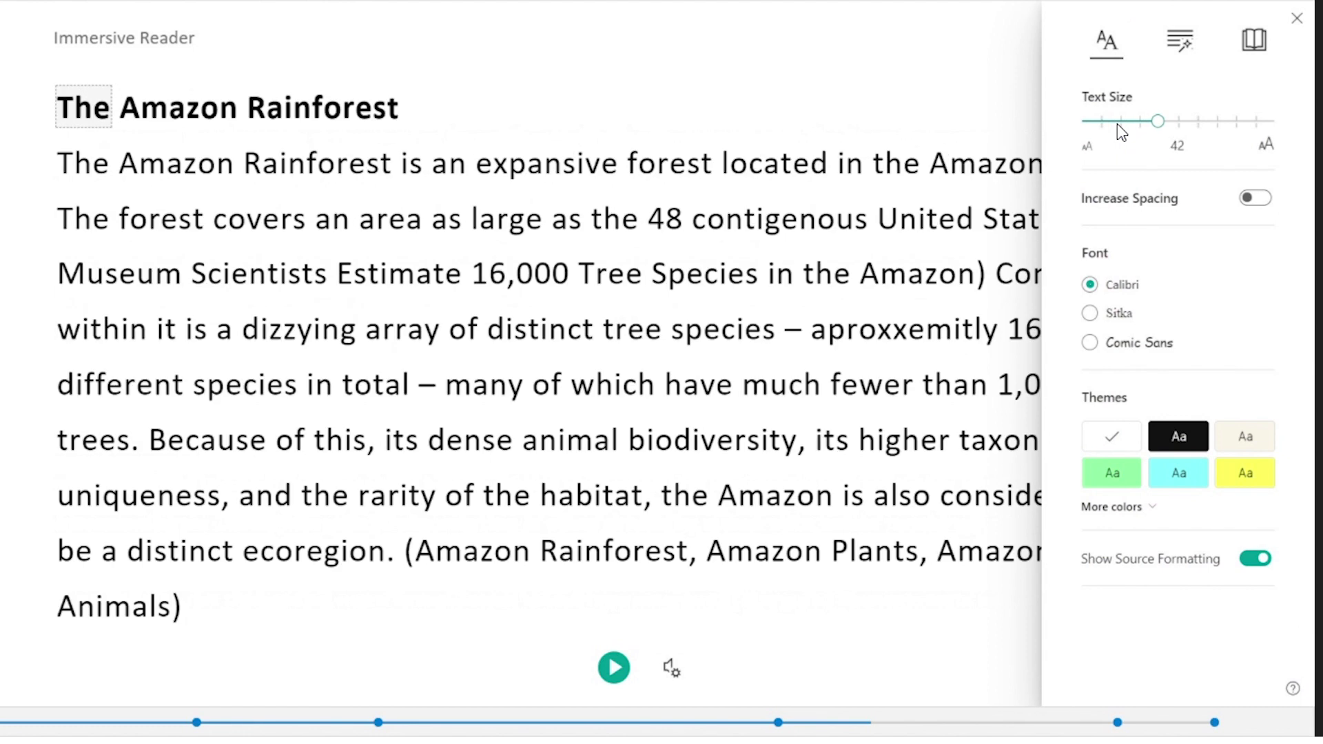
pyautogui.click(1257, 203)
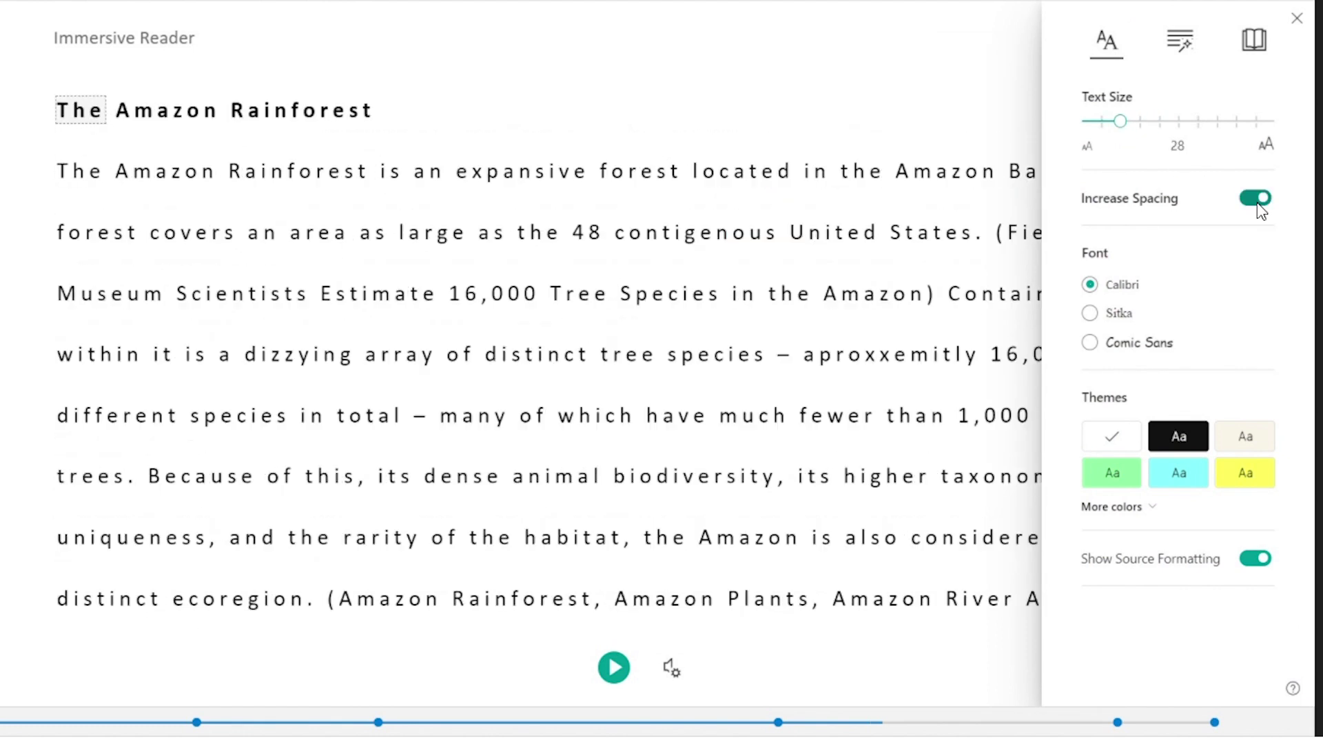
pyautogui.click(1257, 202)
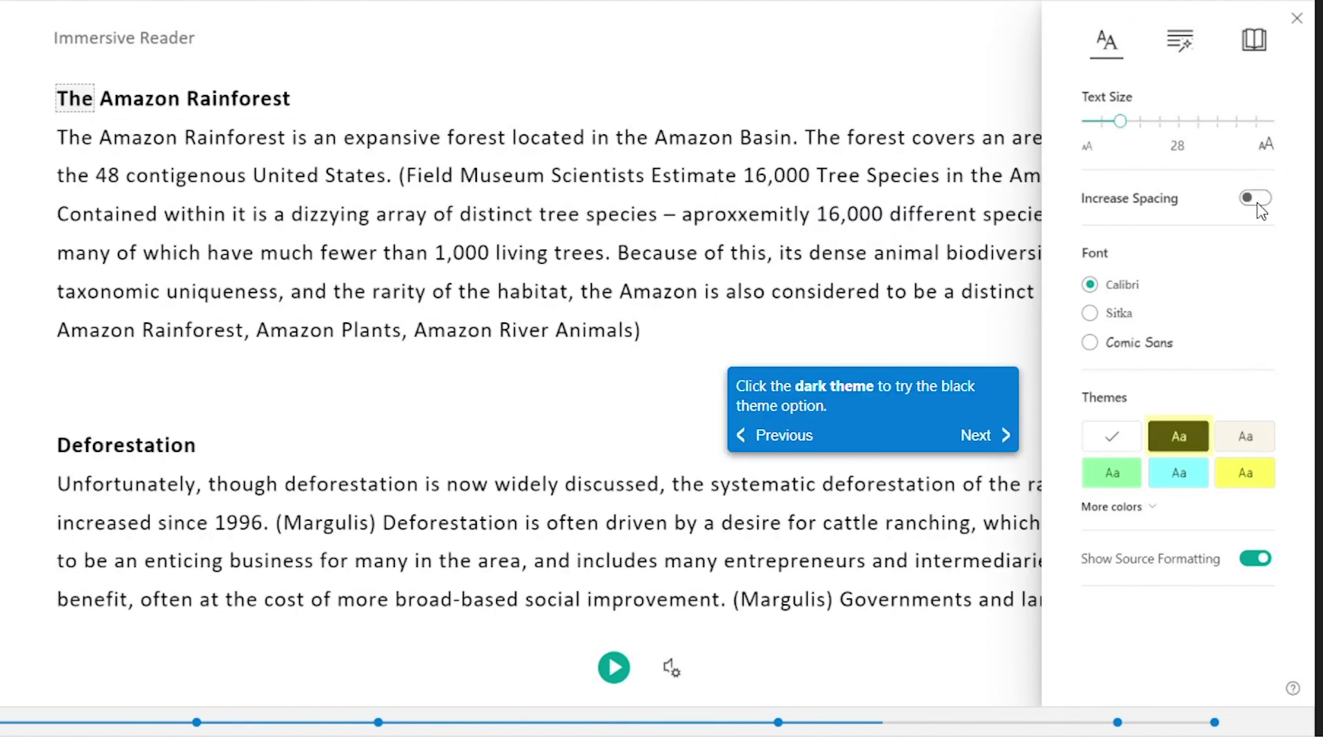
pyautogui.click(1173, 437)
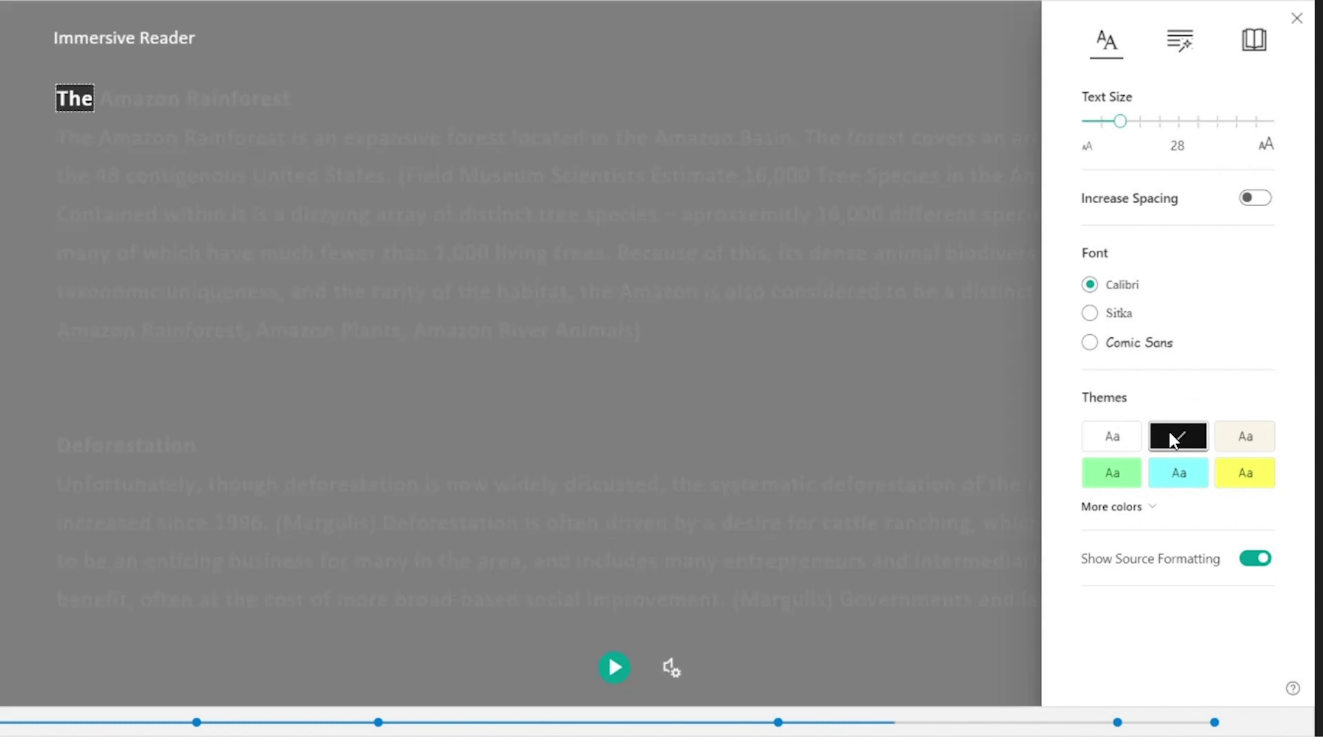
pyautogui.click(1233, 438)
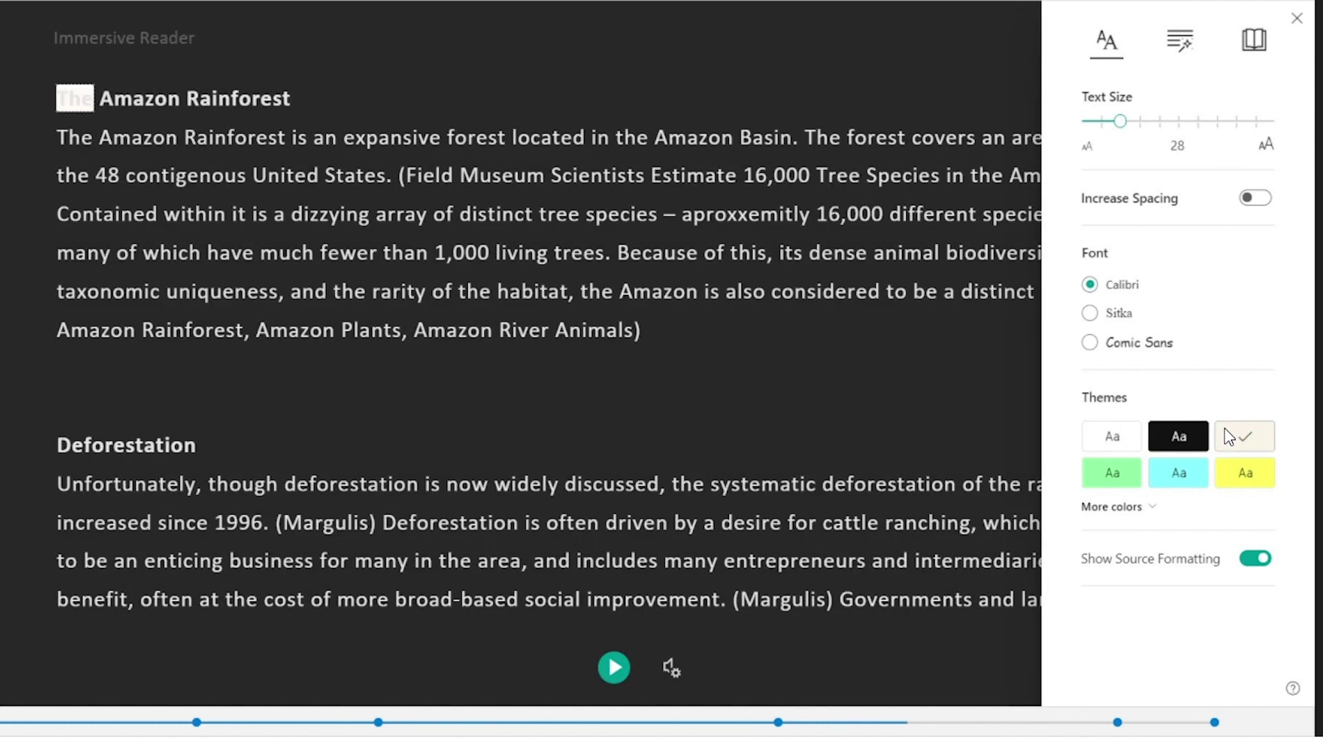
# In grammar options, toggle syllable breaks and noun highlighting on and back off.
pyautogui.click(1193, 49)
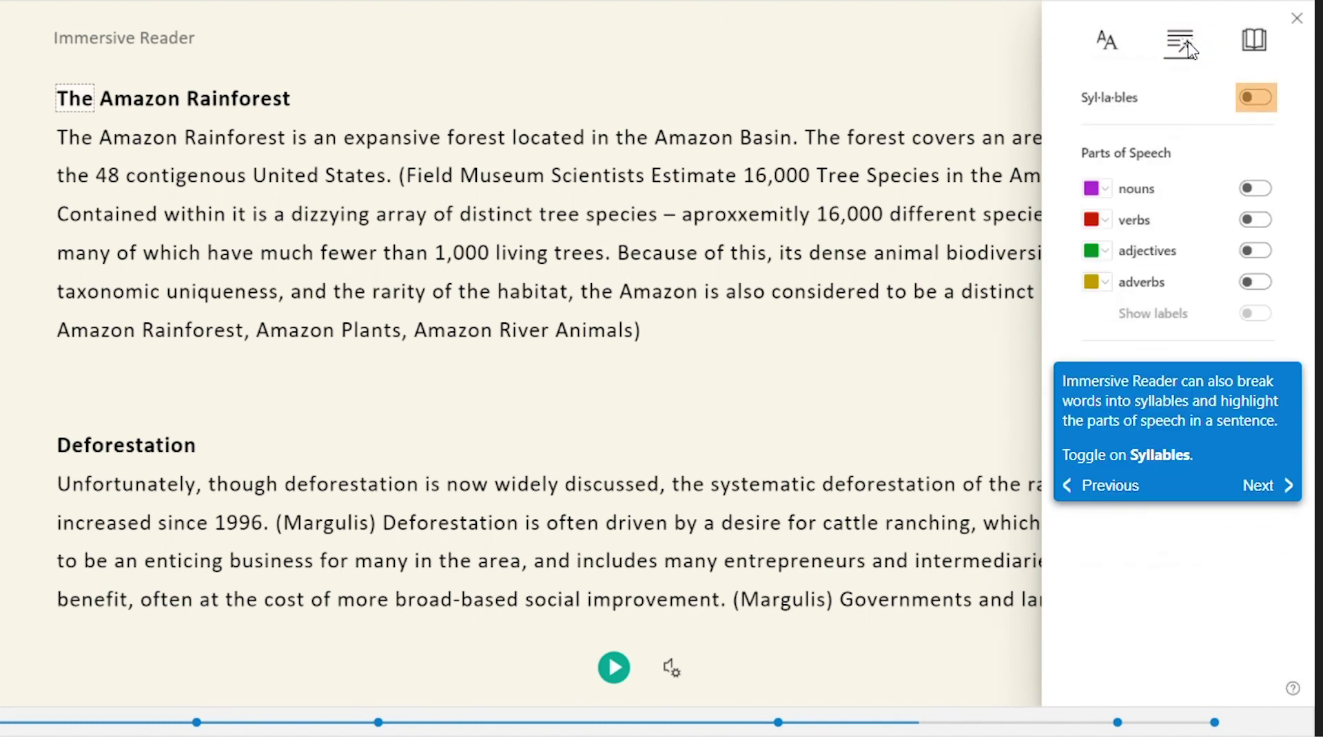
pyautogui.click(1258, 98)
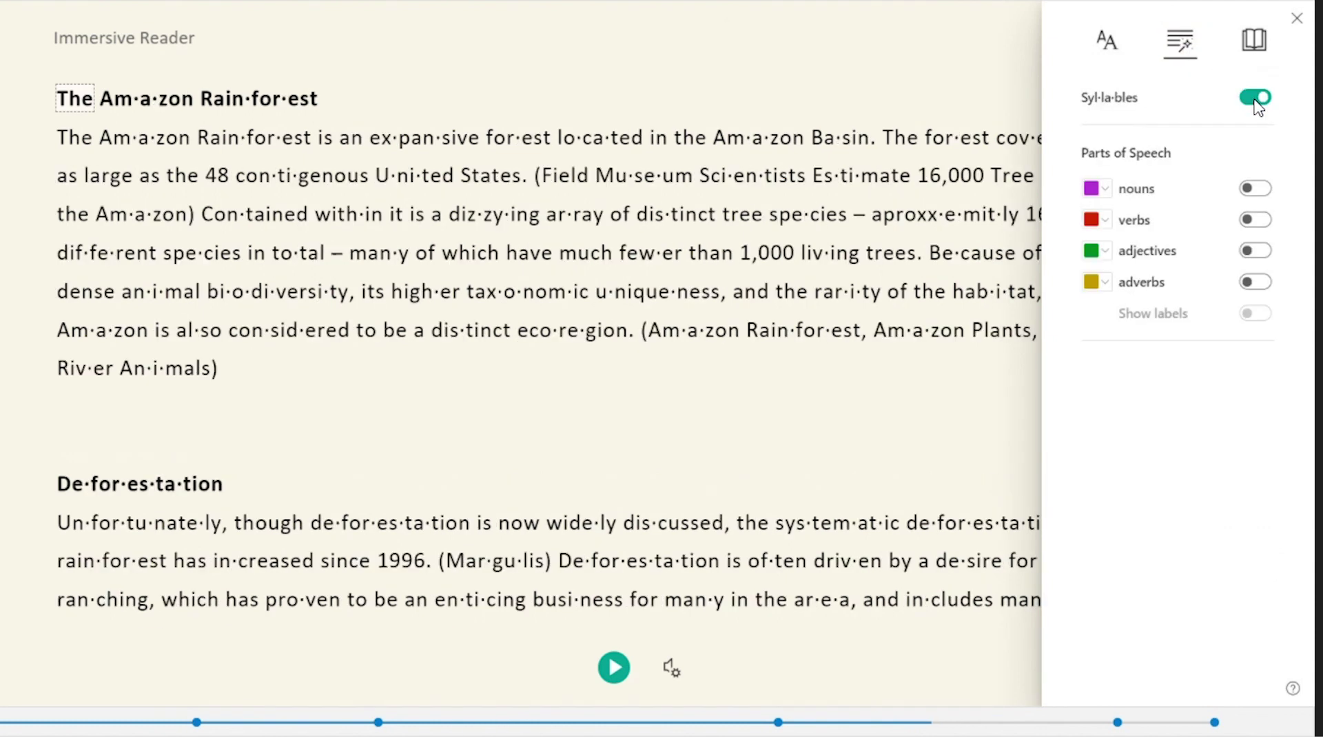
pyautogui.click(1256, 101)
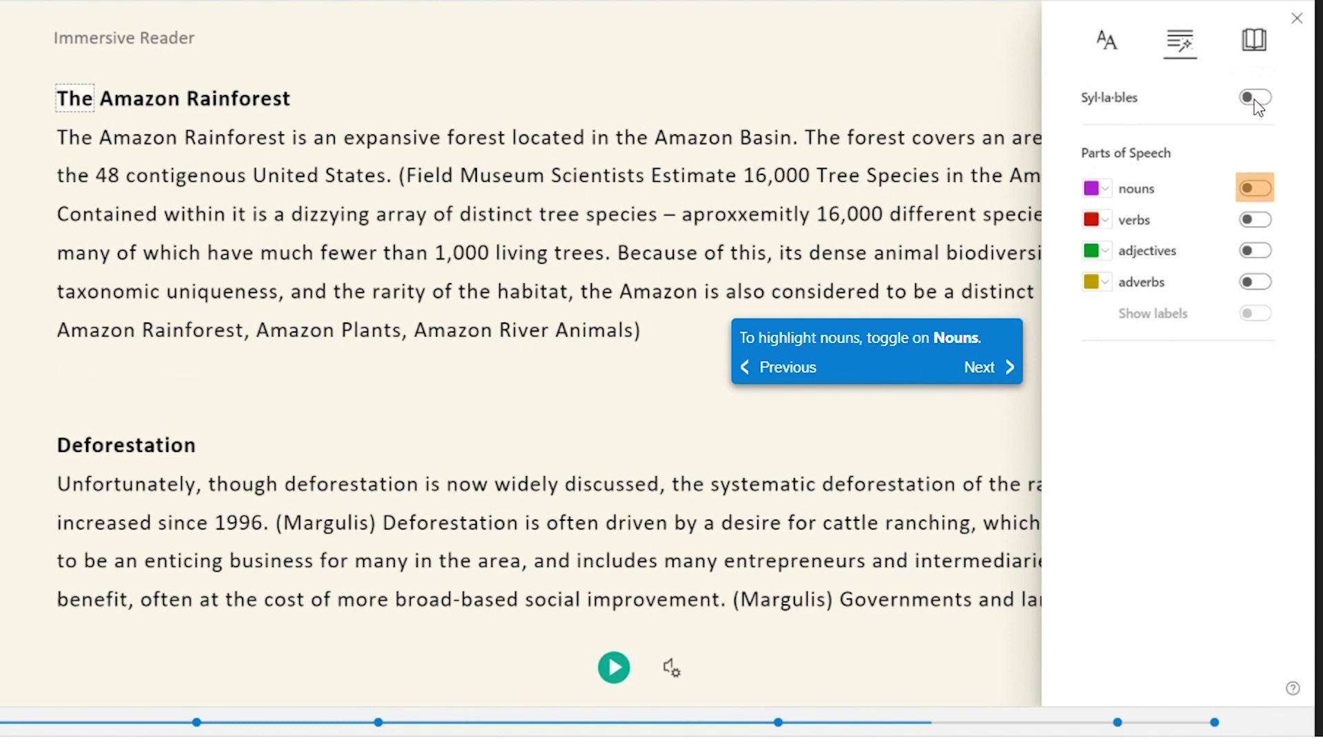
pyautogui.click(1261, 189)
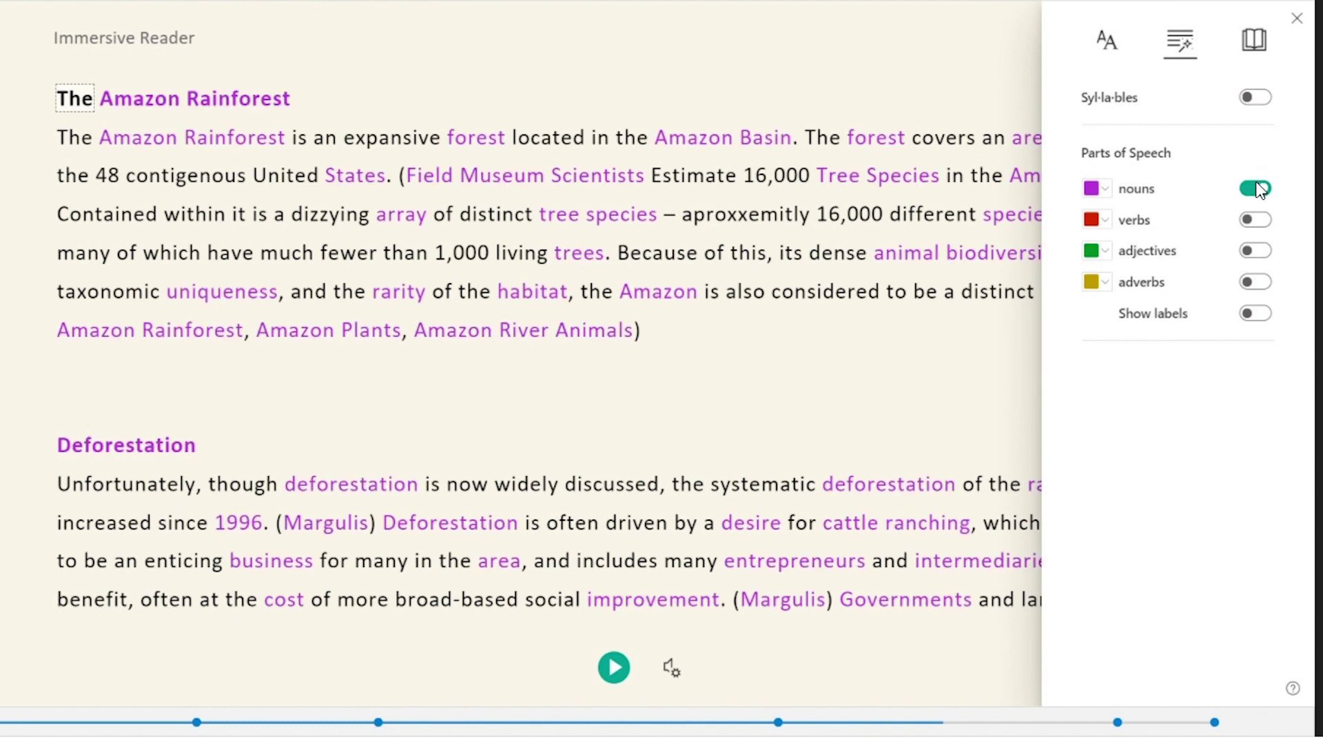
pyautogui.click(1260, 190)
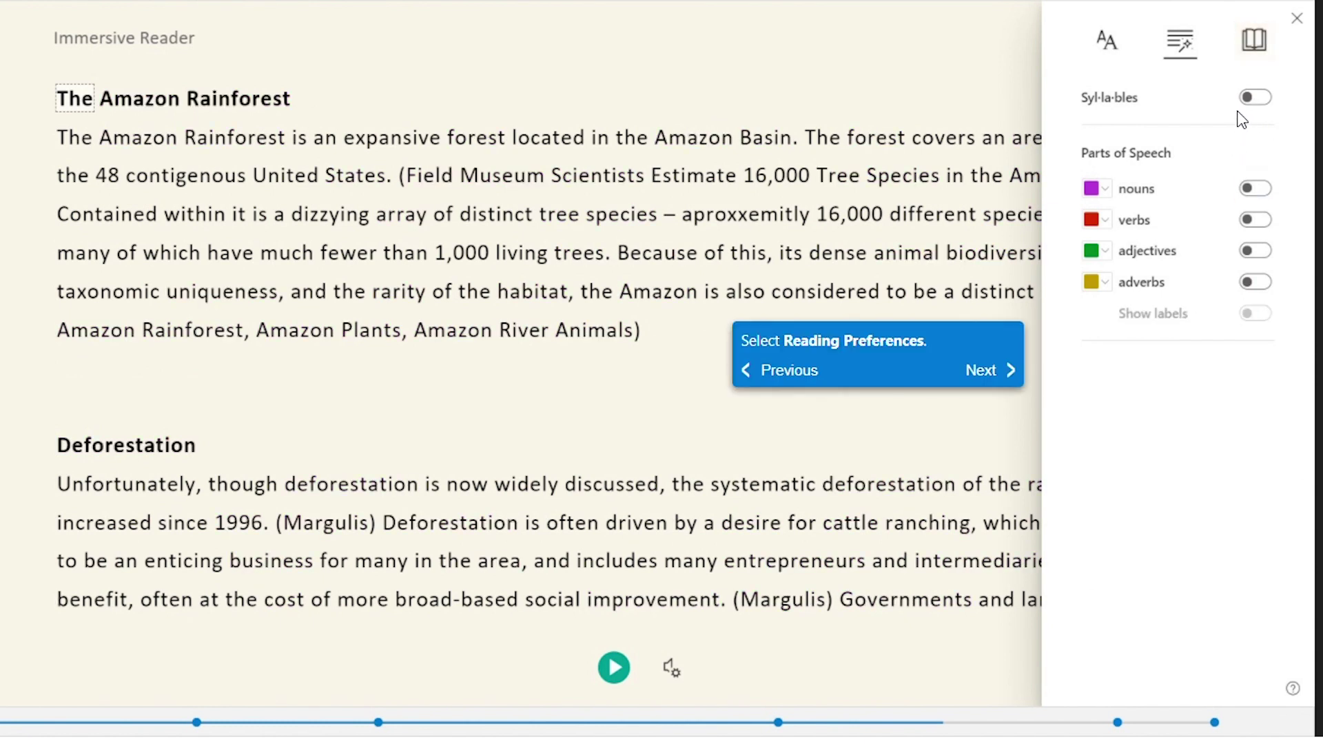
# Try line focus at one and three lines, turn it off, and list translation languages.
pyautogui.click(1256, 48)
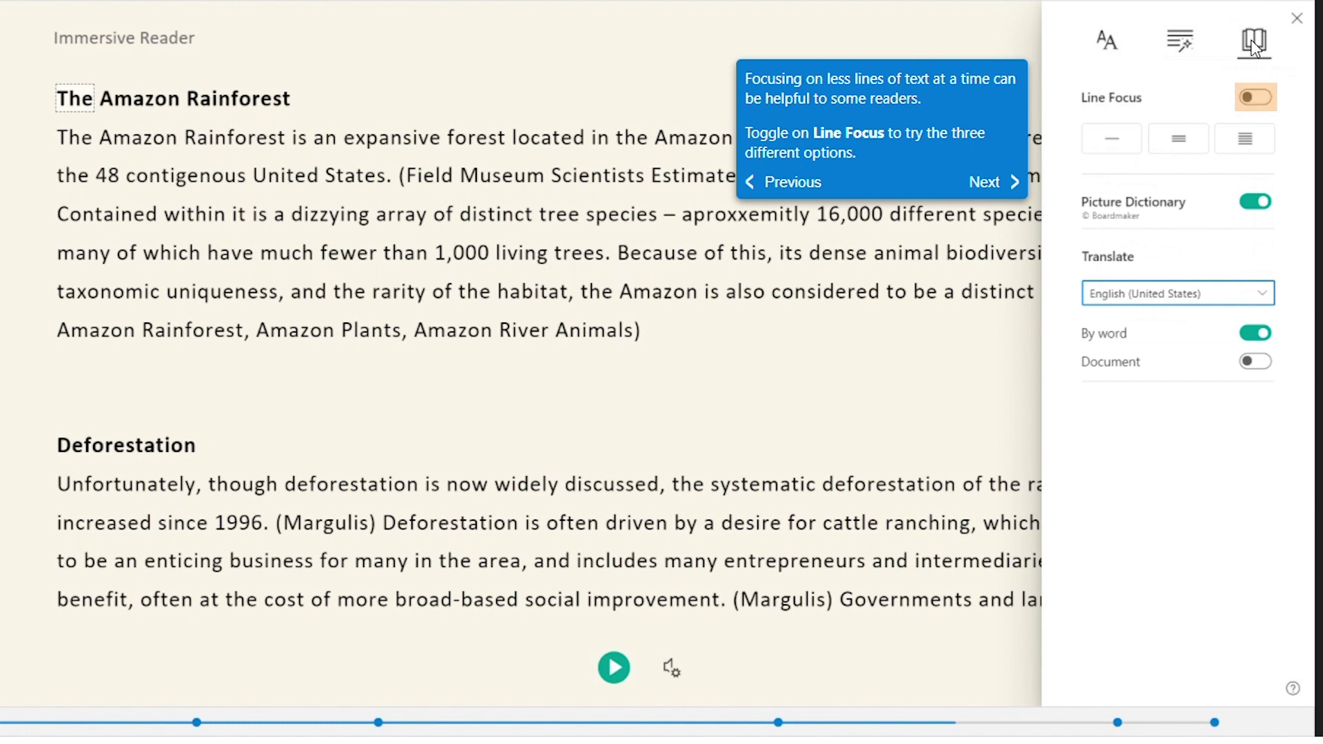
pyautogui.click(1254, 98)
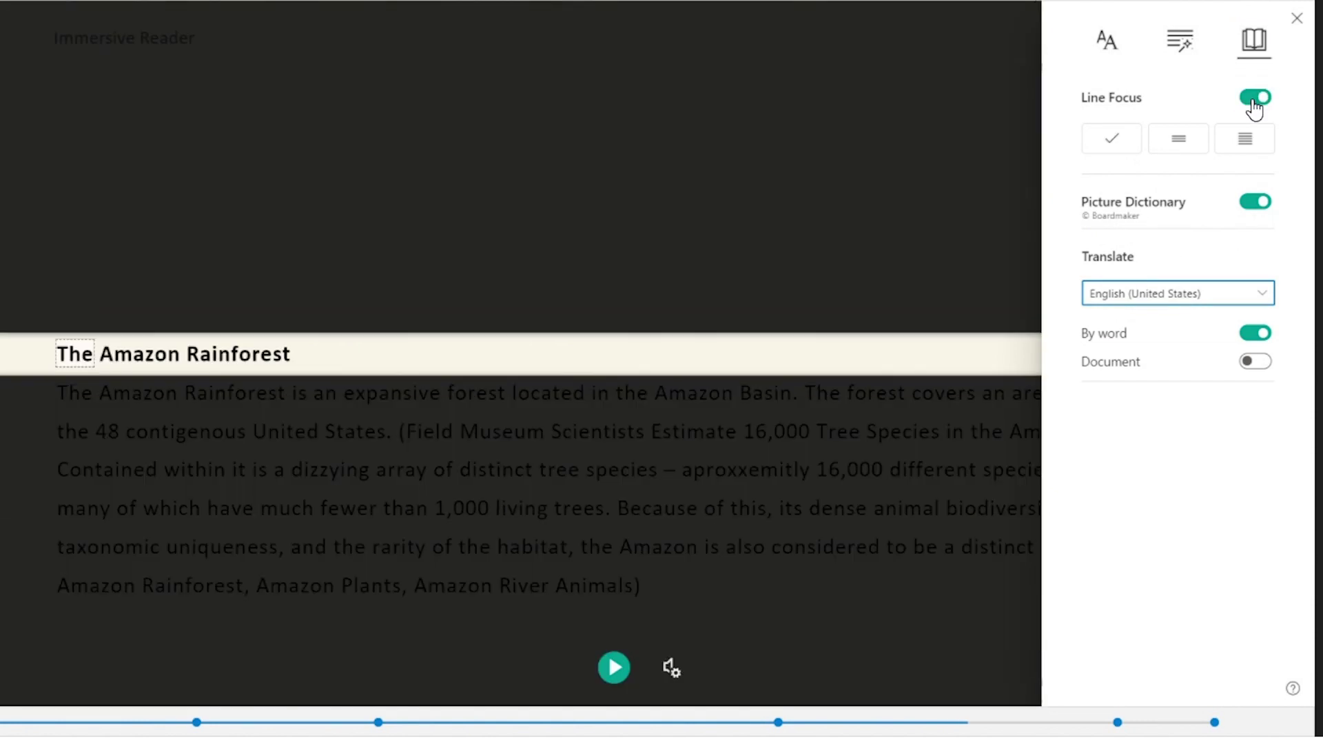
pyautogui.press('Return')
pyautogui.press('Return')
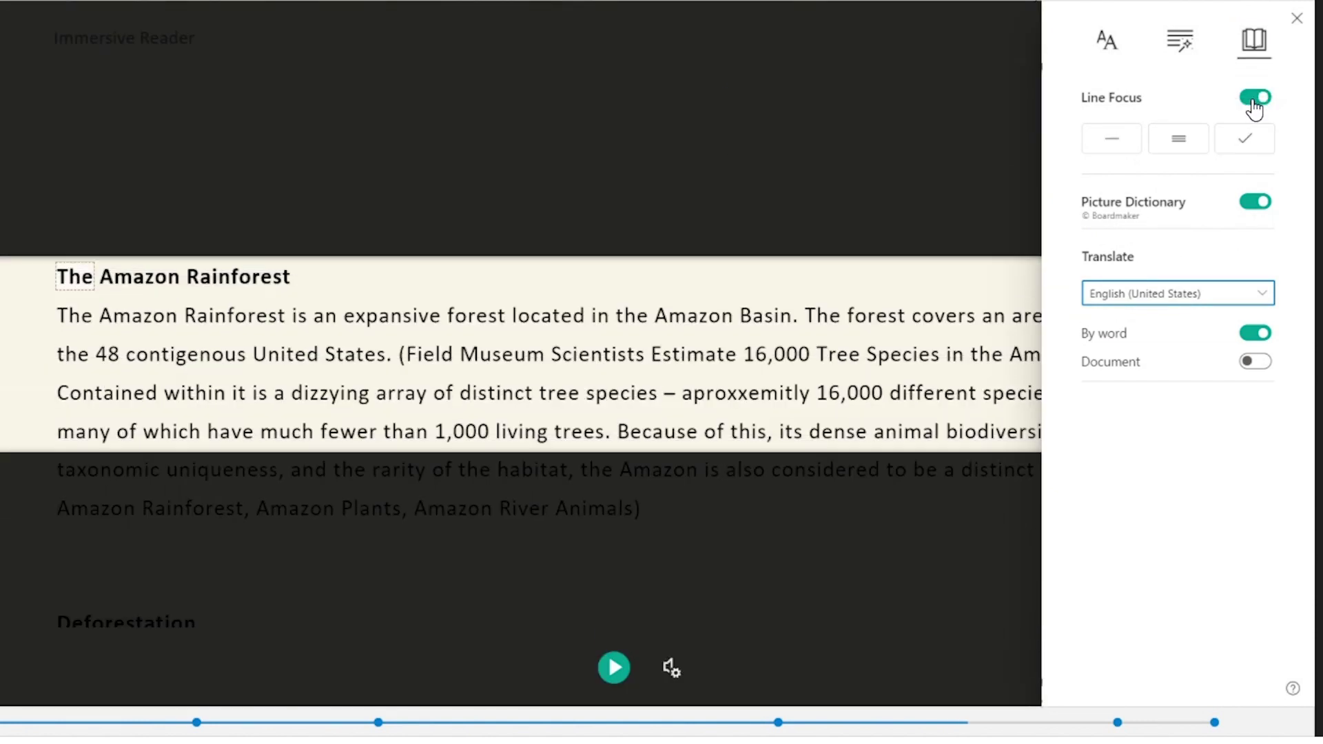
pyautogui.click(1253, 100)
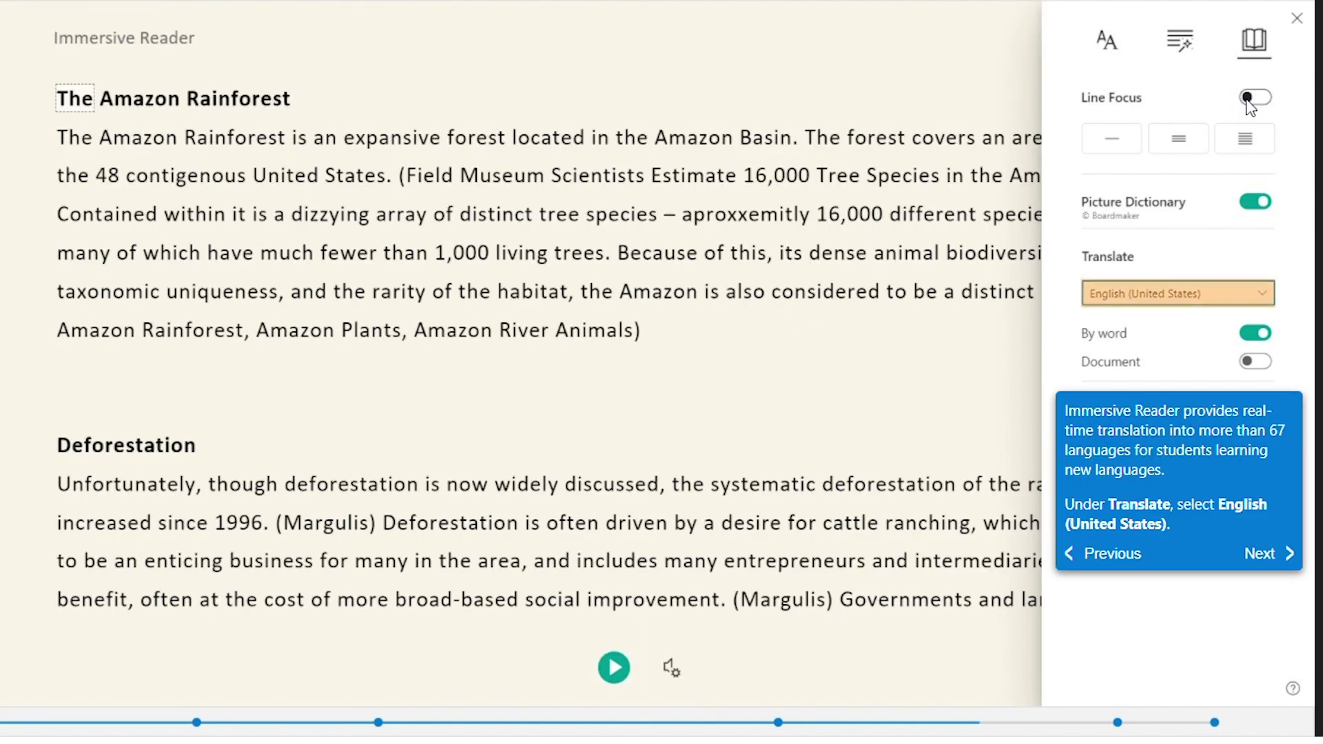
pyautogui.click(1231, 303)
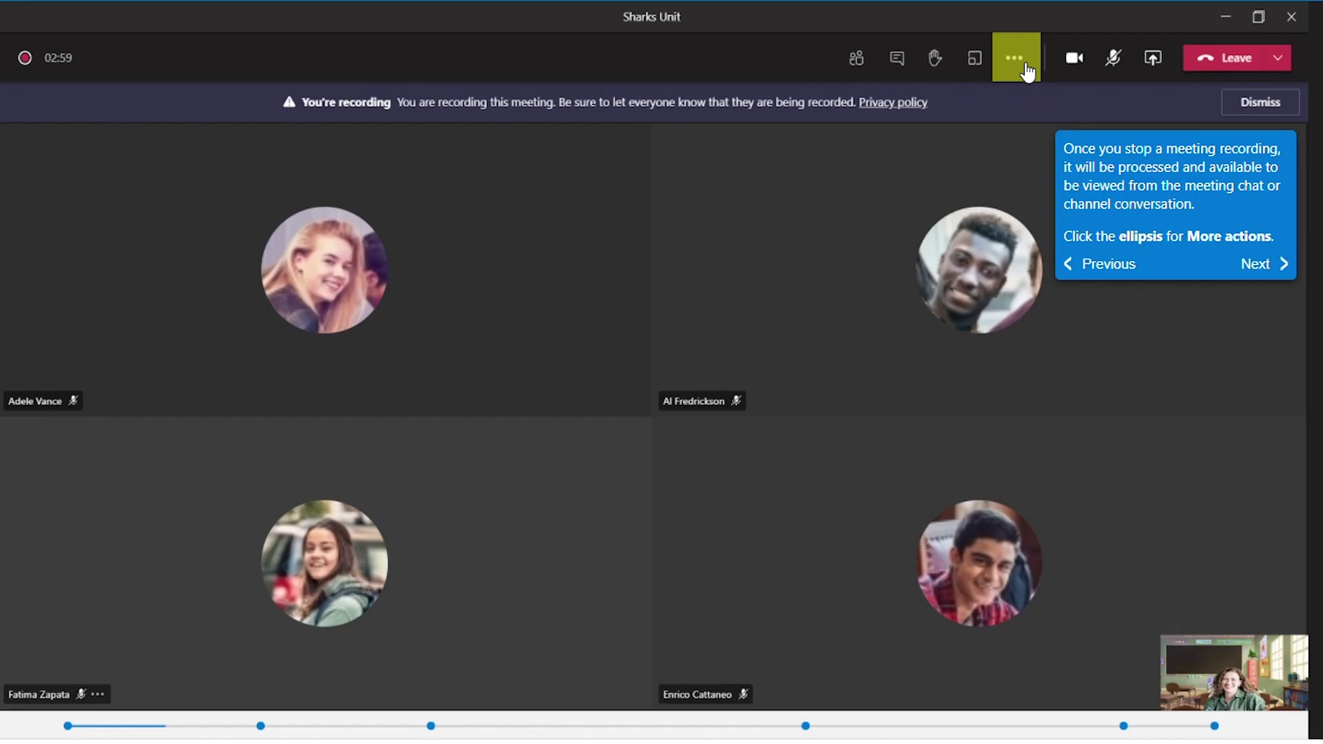
# Turn on live captions in the Sharks Unit meeting from the More actions menu.
pyautogui.click(1019, 60)
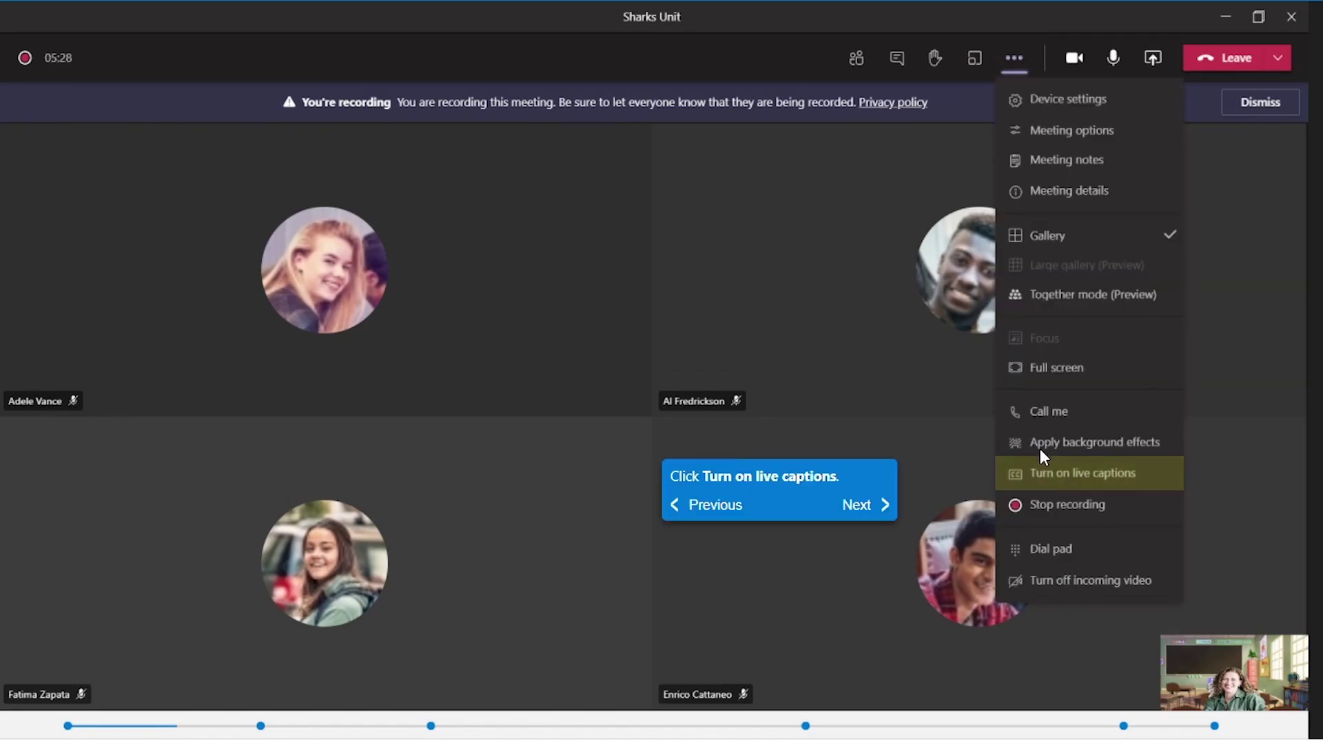
pyautogui.click(1048, 481)
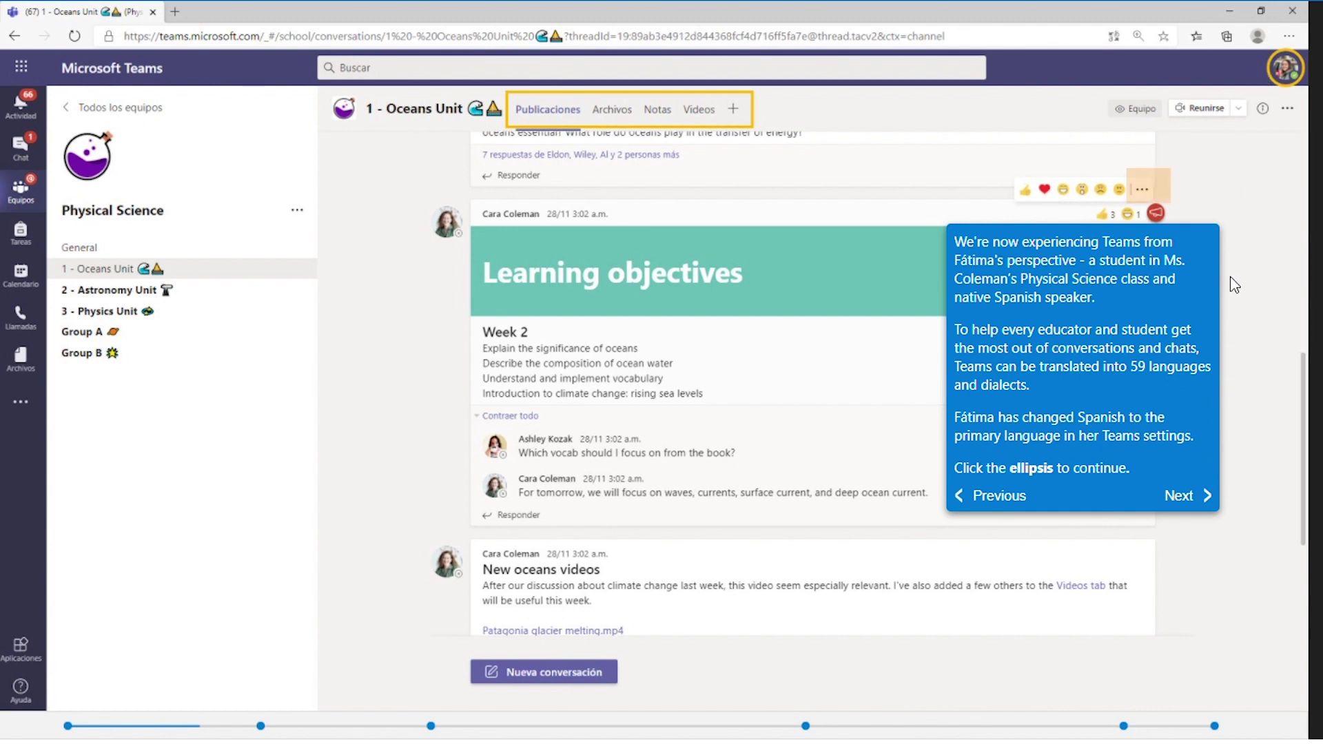
# Translate the Learning objectives post into Spanish, then restore its original English text.
pyautogui.click(1143, 190)
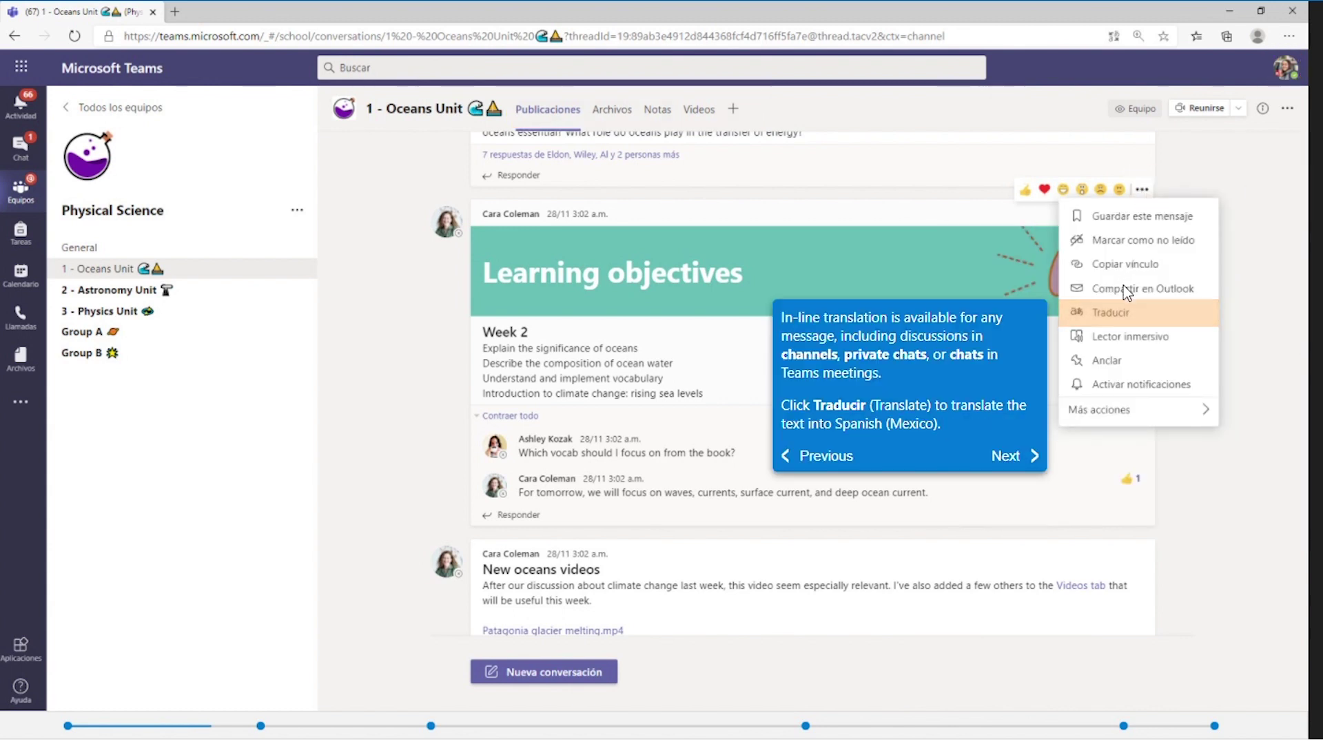
pyautogui.click(1123, 315)
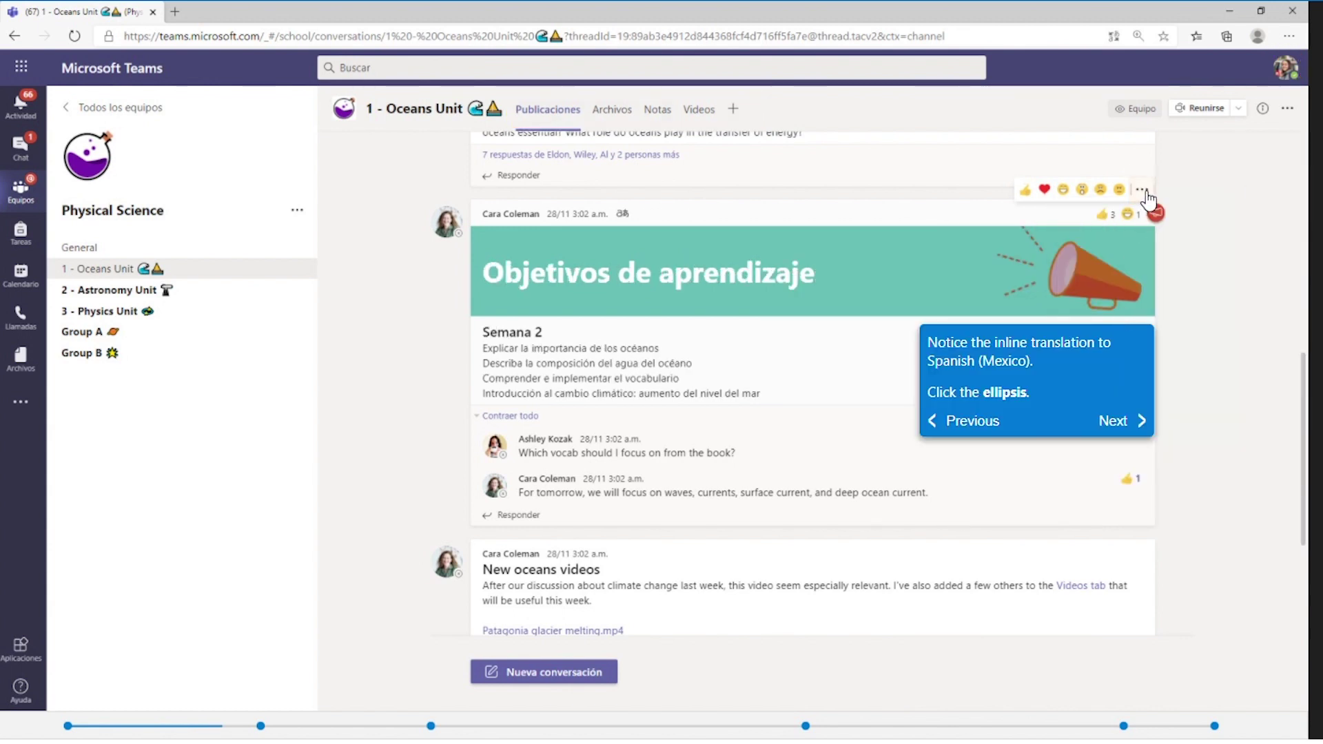
pyautogui.click(1143, 196)
pyautogui.click(1119, 319)
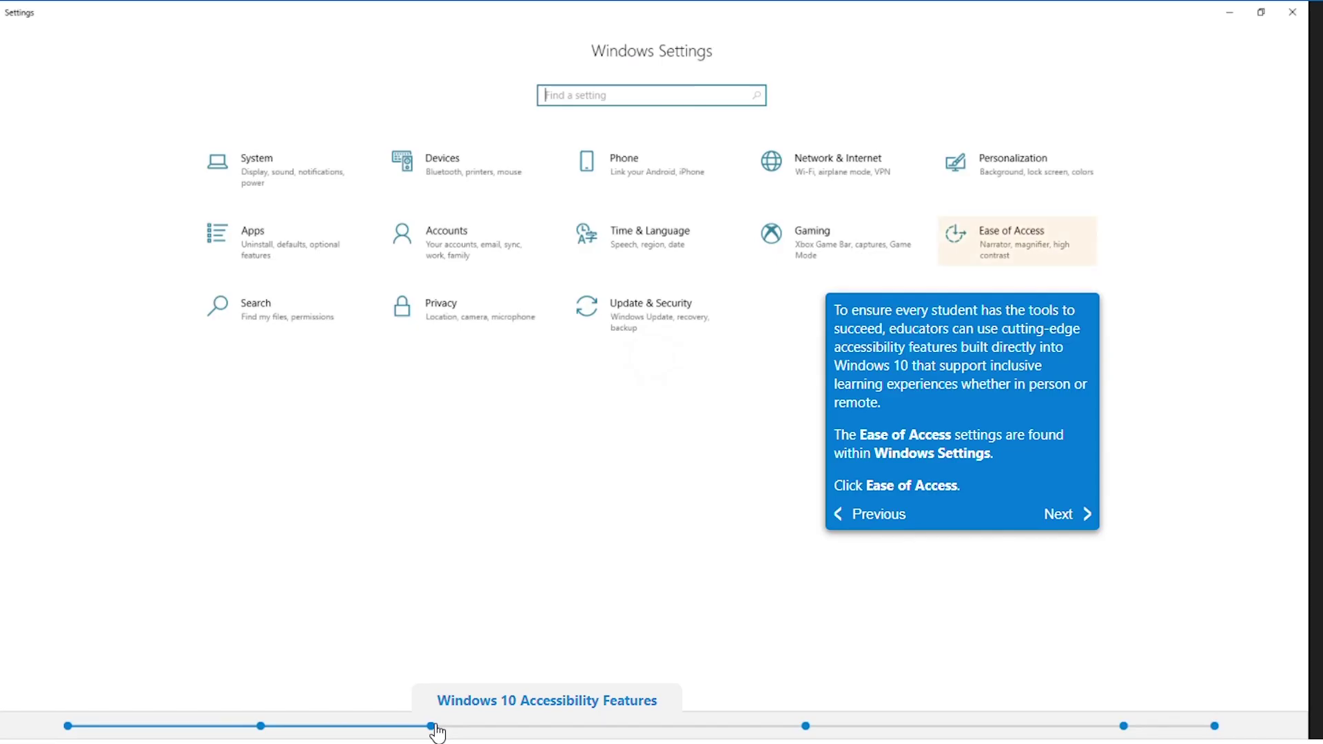
# Try deuteranopia, protanopia and tritanopia color filters, turn filters off, then dictate into Word.
pyautogui.click(1004, 235)
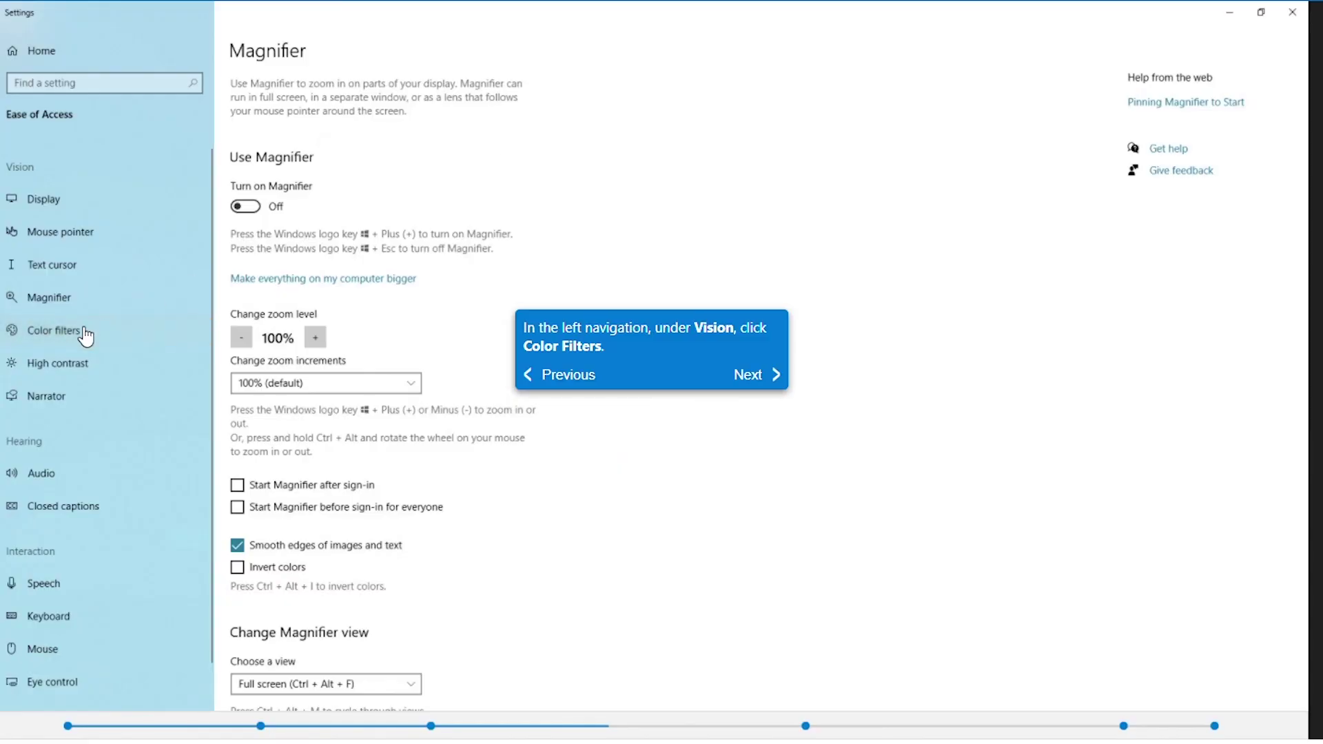
pyautogui.click(87, 336)
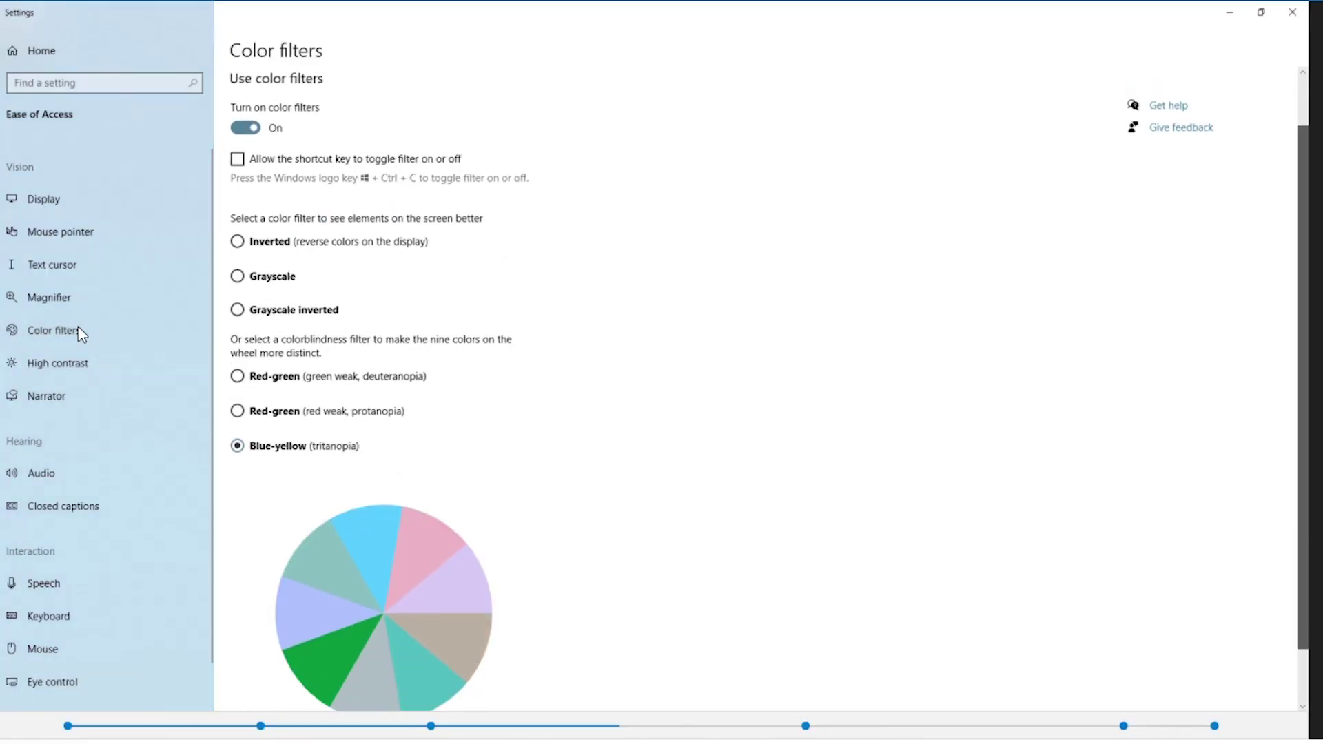
pyautogui.click(238, 354)
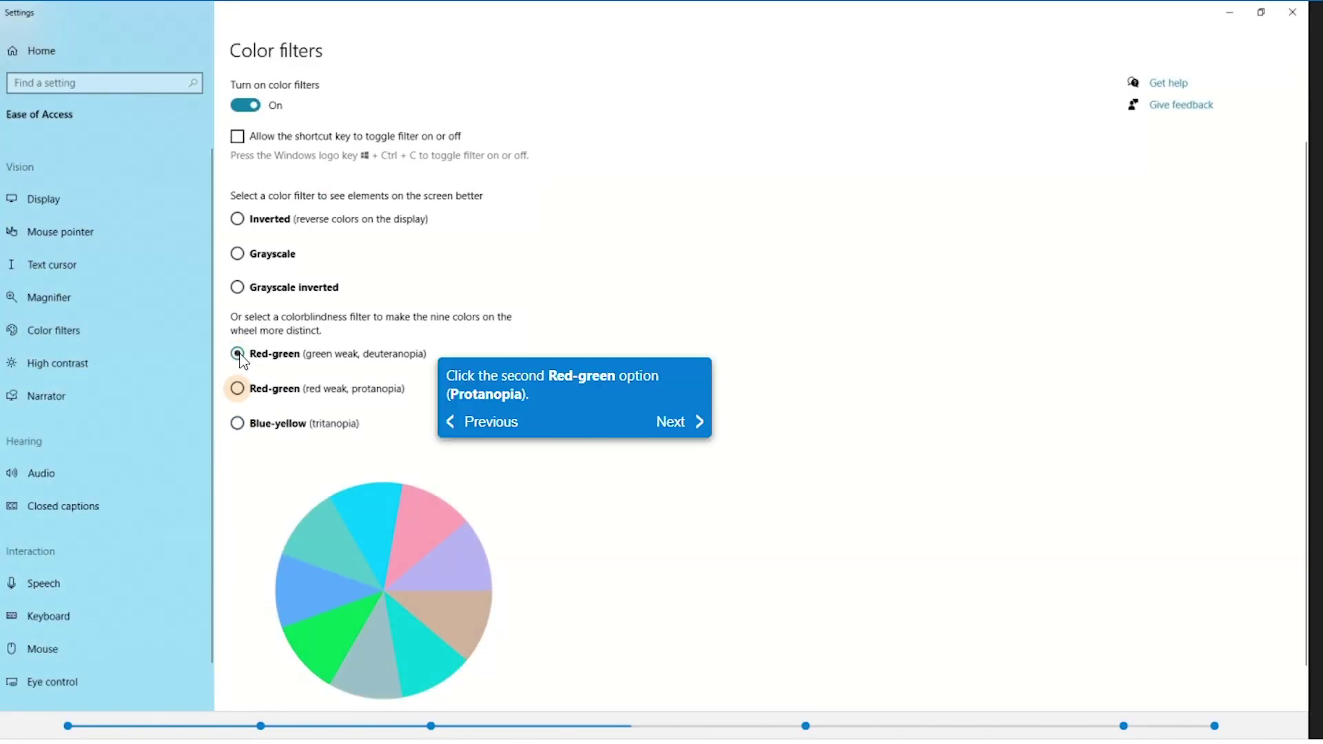
pyautogui.click(238, 388)
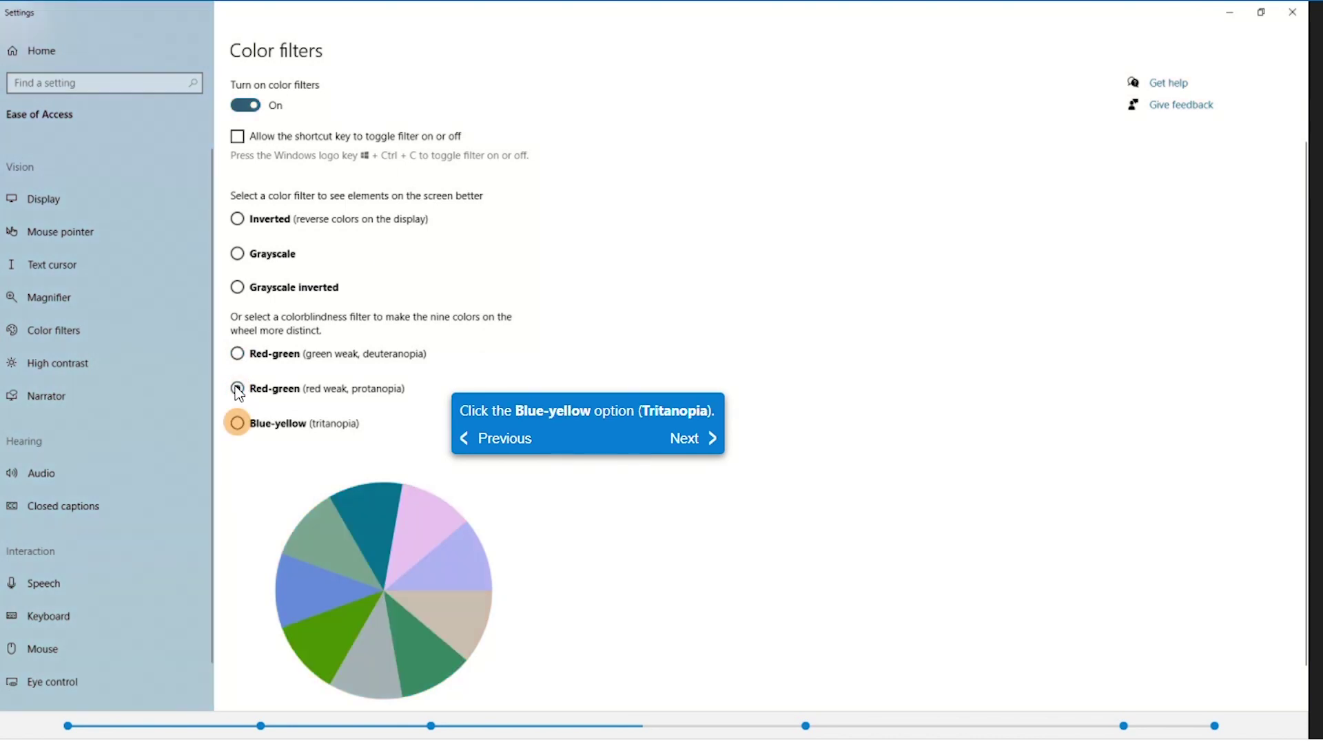
pyautogui.click(238, 423)
pyautogui.click(246, 108)
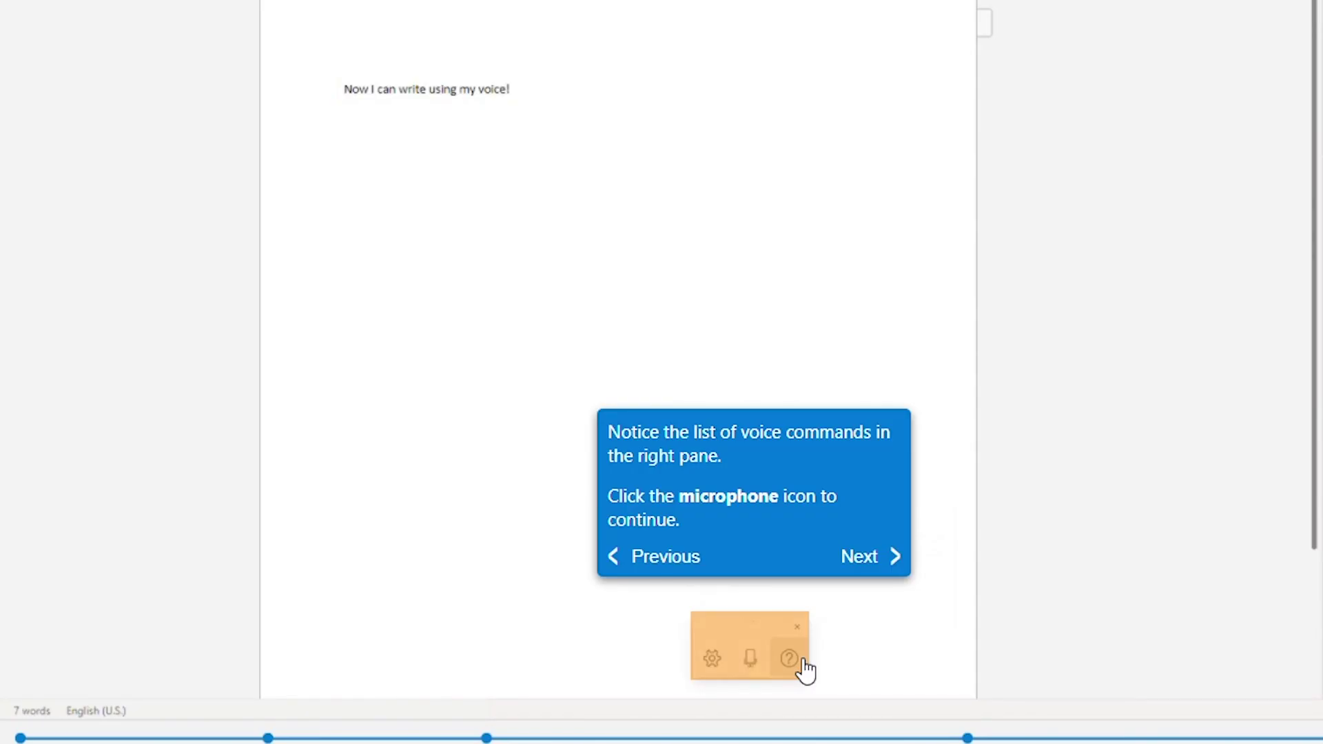
pyautogui.click(750, 660)
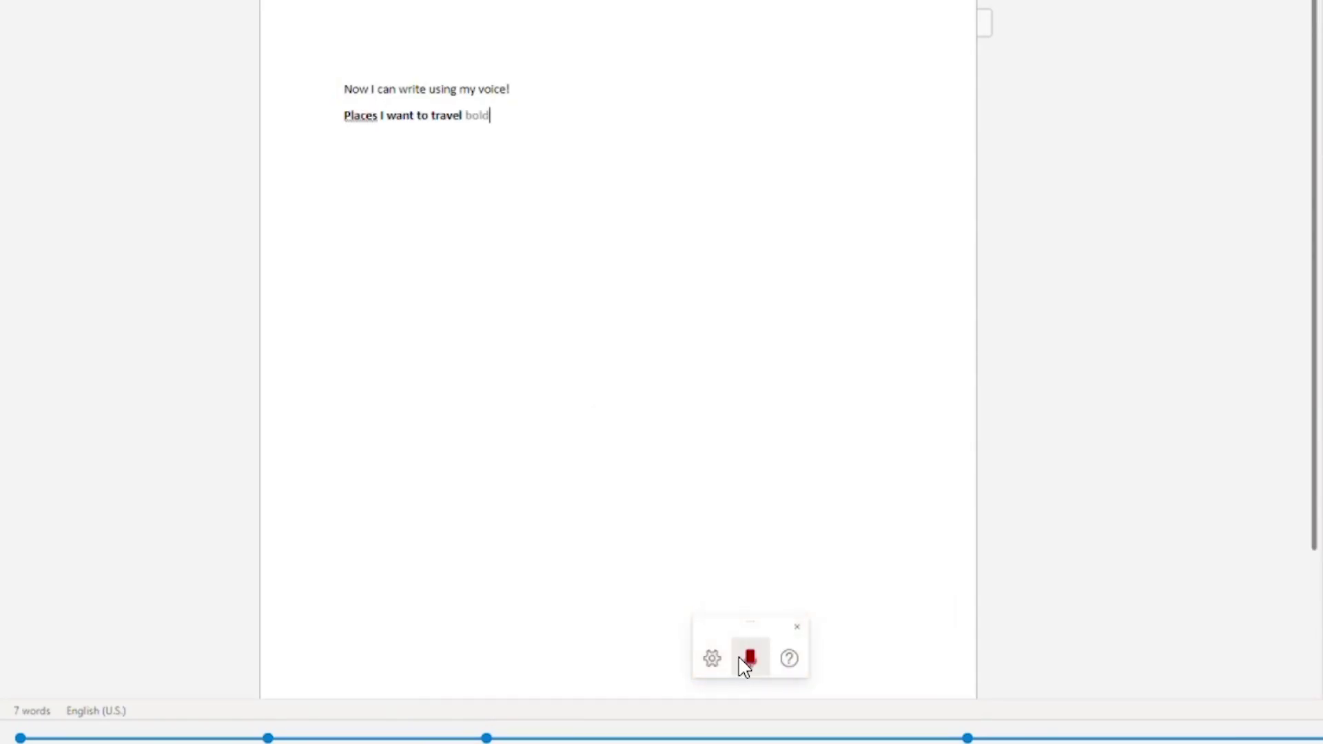